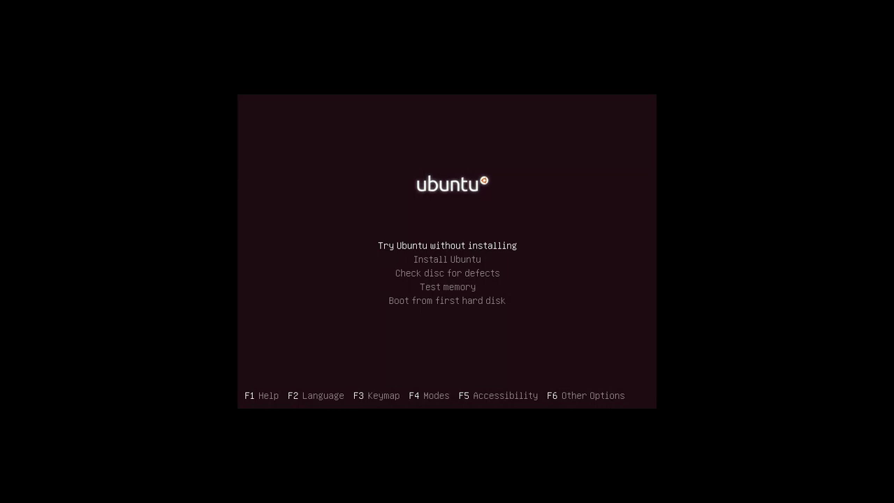
Boot the live Ubuntu session without installing it.
{"action": "key", "text": "Return"}
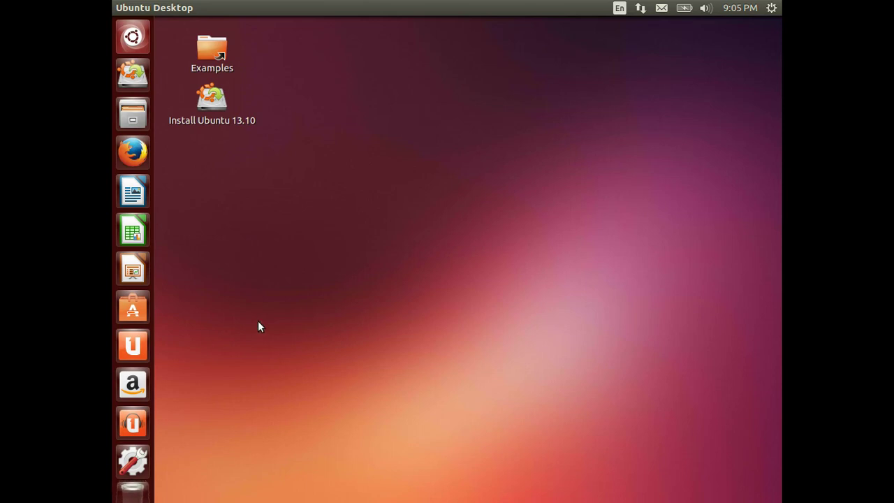
Remove Ubuntu One Music, Amazon, Ubuntu One and LibreOffice Impress from the launcher.
{"action": "right_click", "coordinate": [133, 425]}
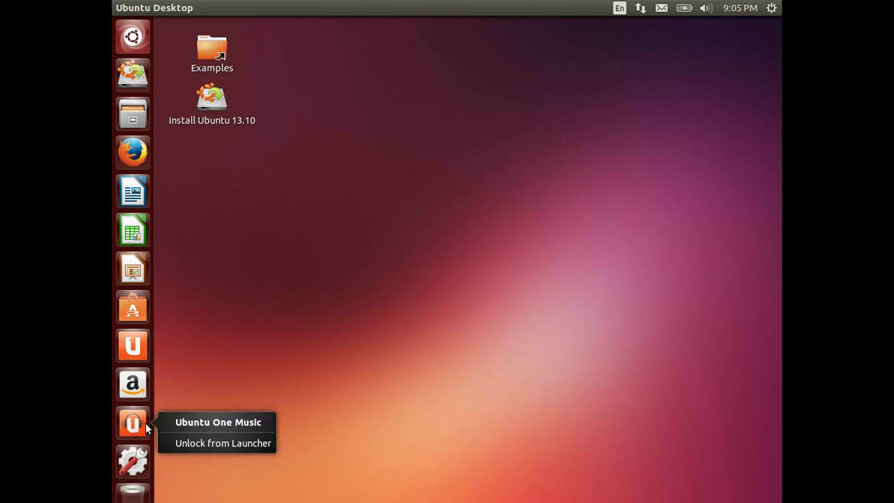
{"action": "left_click", "coordinate": [166, 440]}
{"action": "right_click", "coordinate": [143, 398]}
{"action": "left_click", "coordinate": [168, 403]}
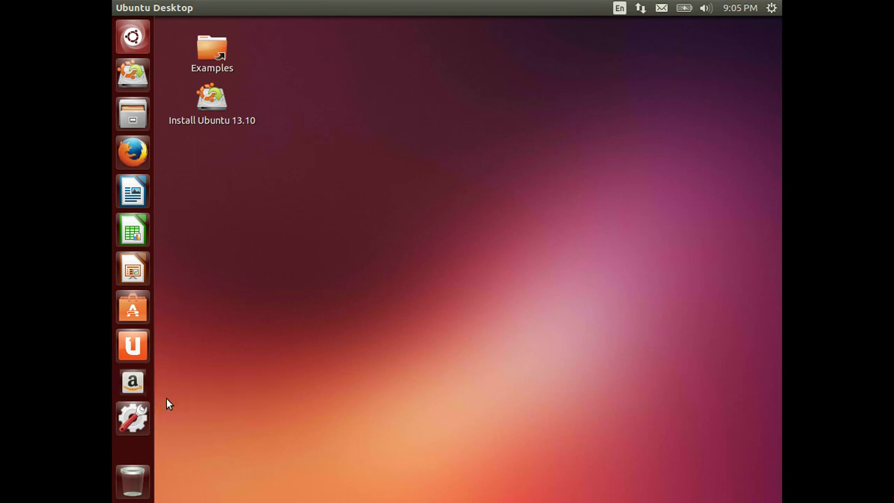
{"action": "right_click", "coordinate": [142, 355]}
{"action": "left_click", "coordinate": [168, 369]}
{"action": "right_click", "coordinate": [143, 307]}
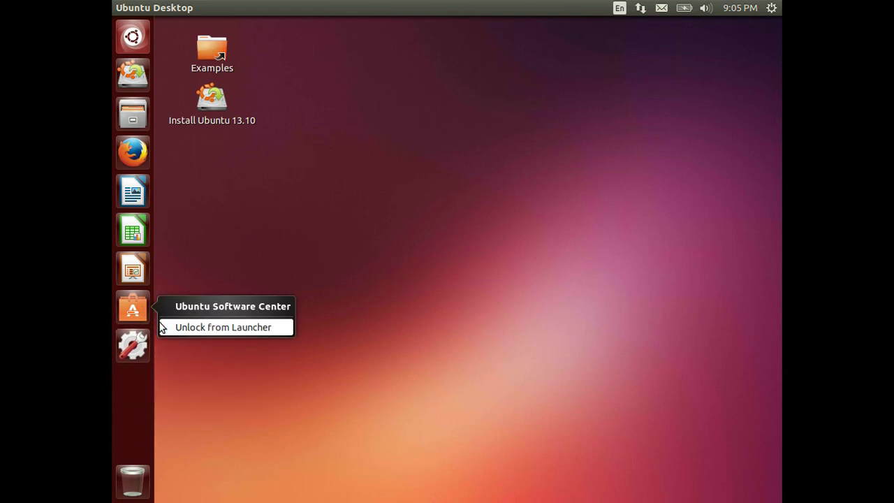
{"action": "right_click", "coordinate": [131, 267]}
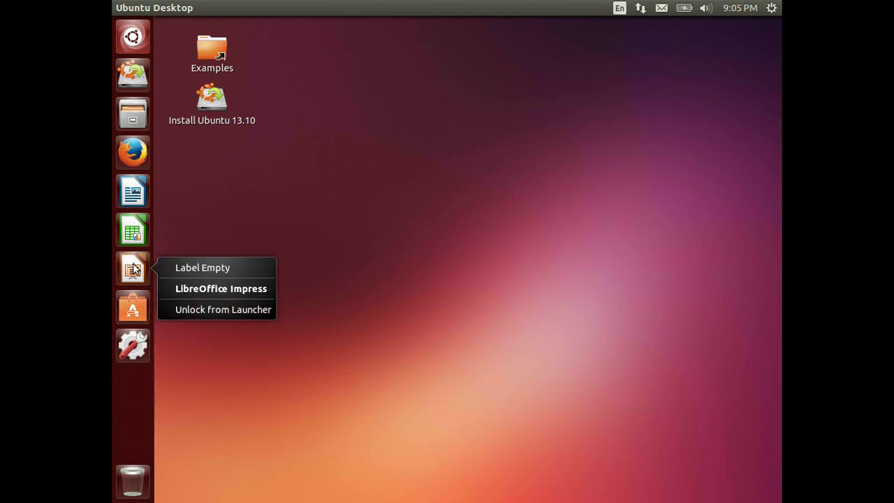
{"action": "left_click", "coordinate": [195, 312]}
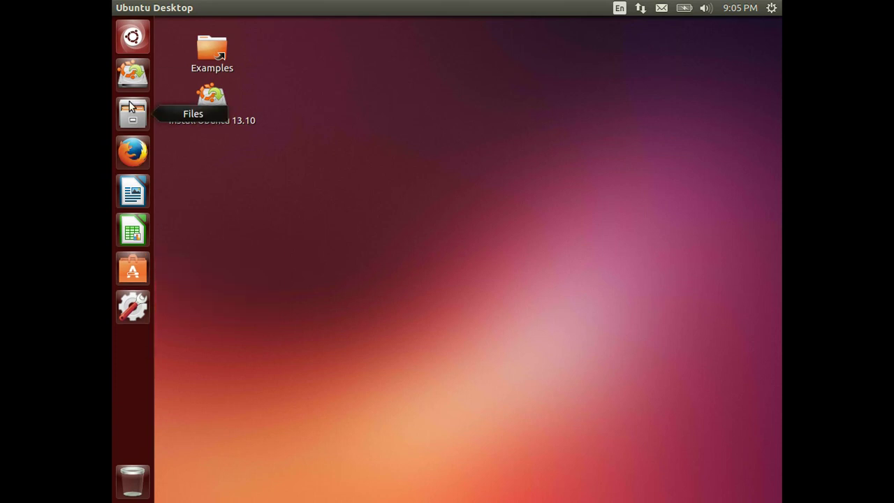
Search the applications for gparted and open GParted Partition Editor.
{"action": "left_click", "coordinate": [128, 47]}
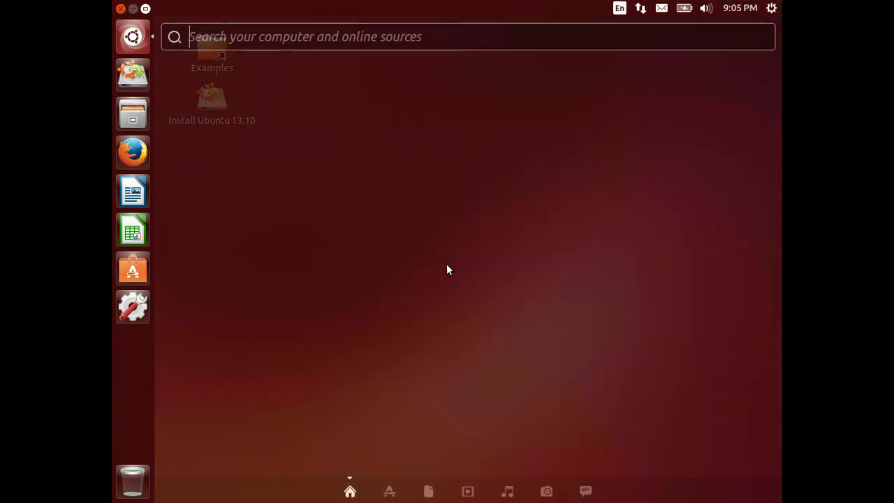
{"action": "type", "text": "gp"}
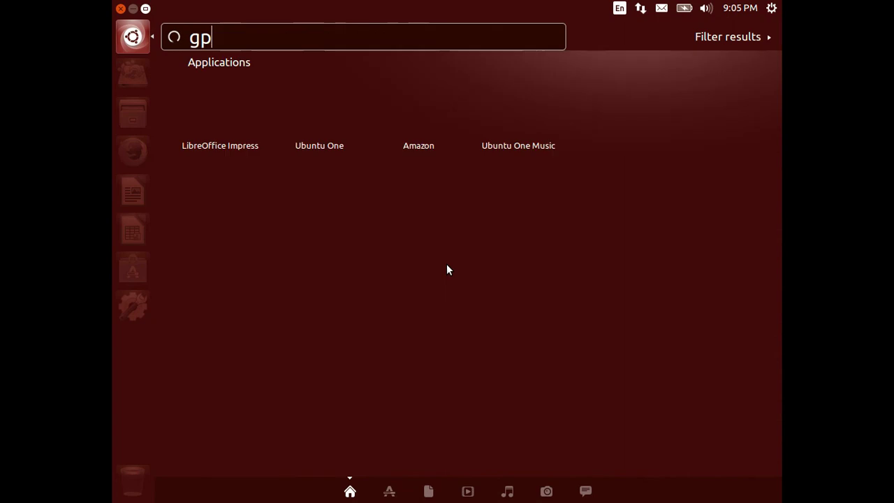
{"action": "type", "text": "arted"}
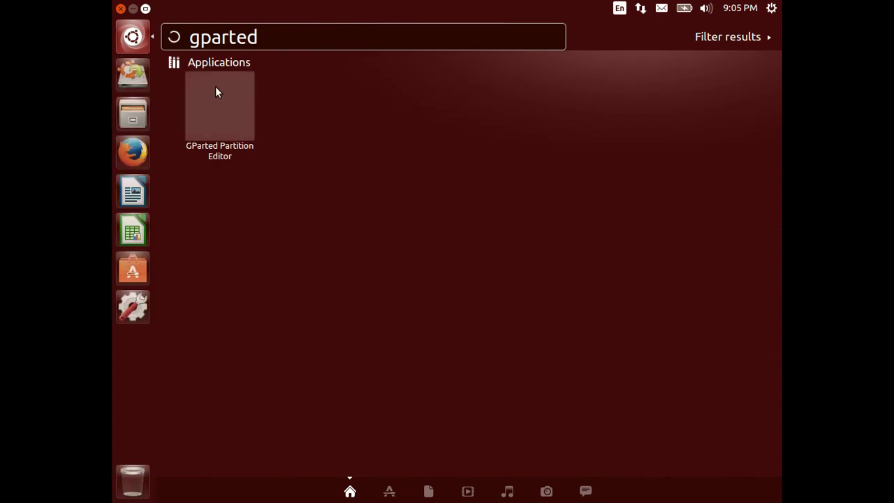
{"action": "left_click", "coordinate": [239, 108]}
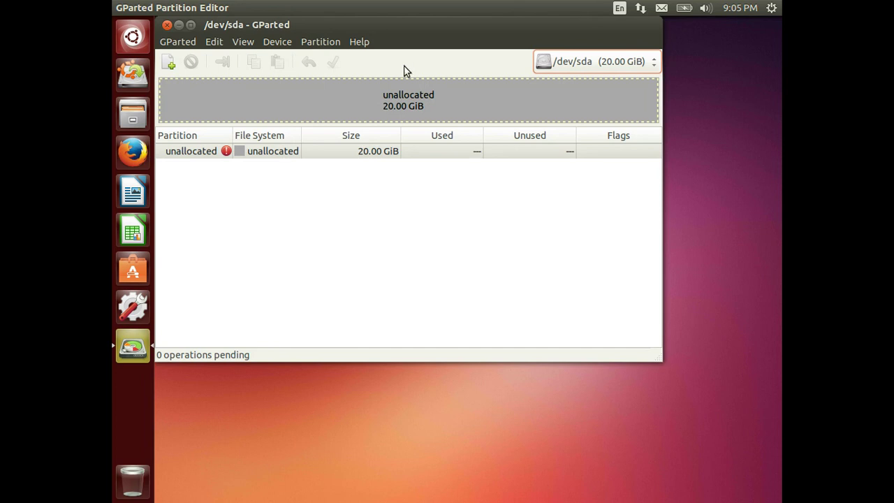
Open Terminal and list the connected USB devices with lsusb.
{"action": "left_click", "coordinate": [140, 38]}
{"action": "type", "text": "termina"}
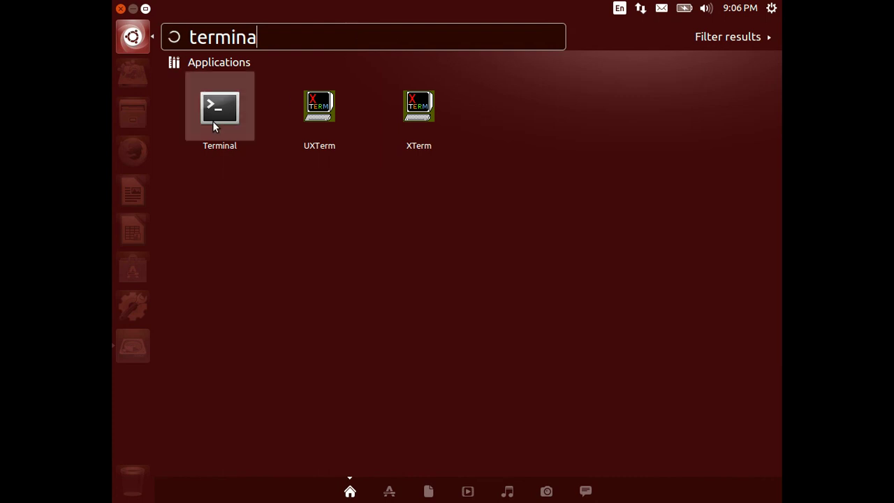
{"action": "left_click", "coordinate": [213, 120]}
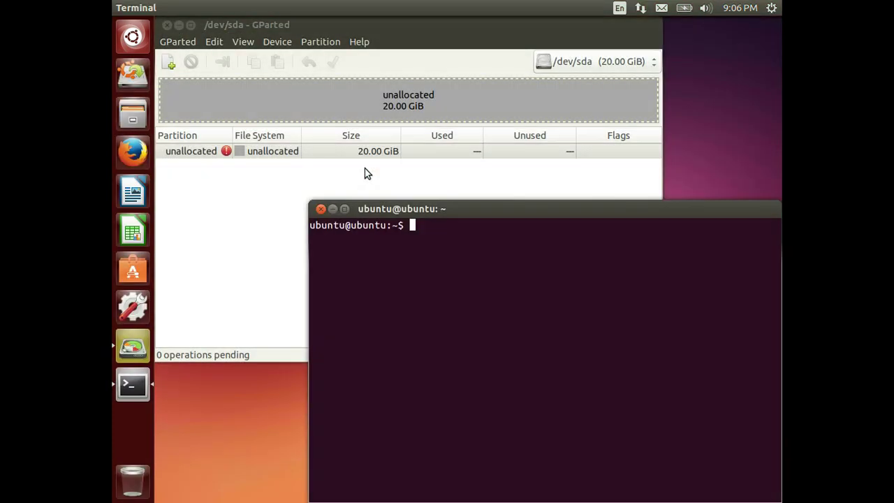
{"action": "left_click_drag", "start_coordinate": [390, 211], "coordinate": [341, 141]}
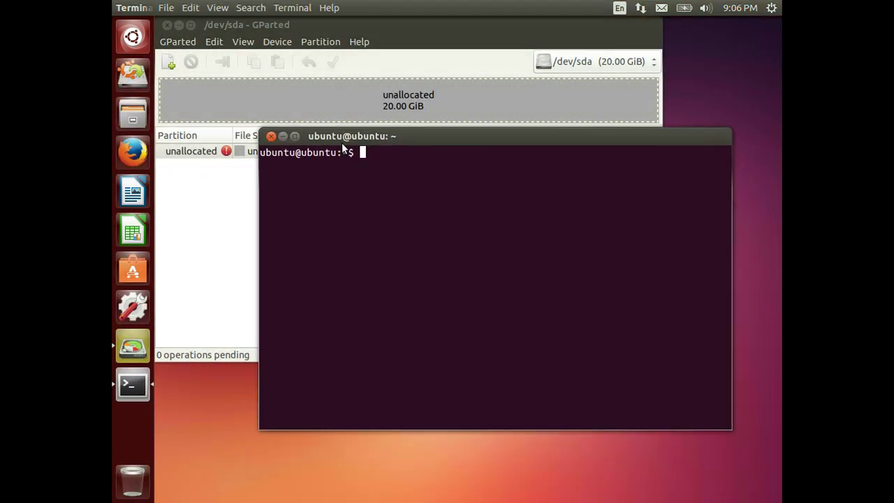
{"action": "type", "text": "lsusb"}
{"action": "key", "text": "Return"}
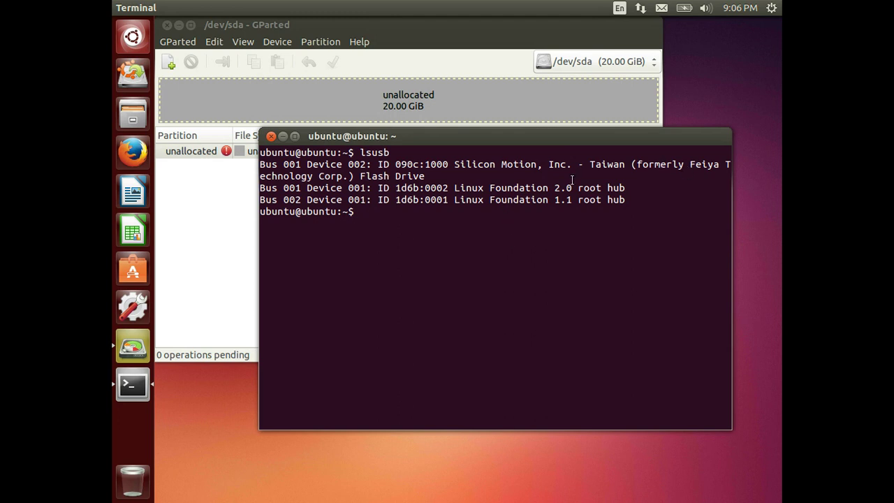
Check in GParted which disk devices are available, looking for the USB flash drive, and return to Terminal.
{"action": "left_click", "coordinate": [232, 236]}
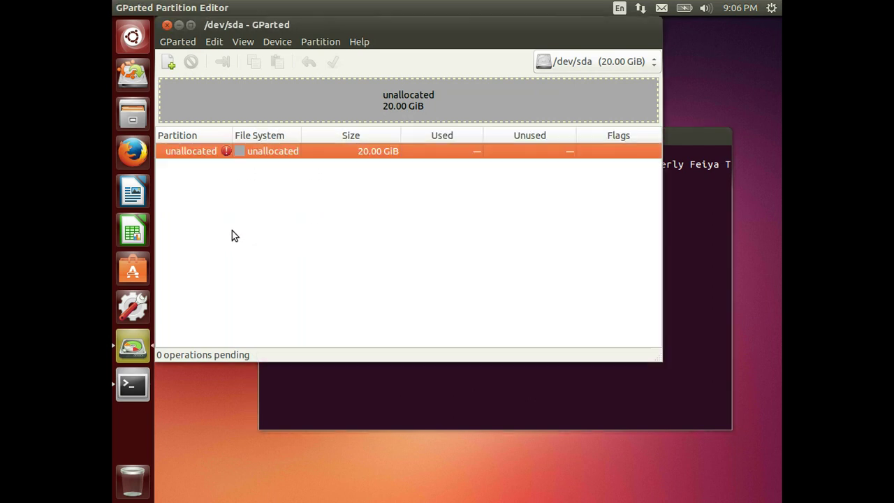
{"action": "left_click", "coordinate": [642, 63]}
{"action": "left_click", "coordinate": [643, 63]}
{"action": "left_click", "coordinate": [643, 63]}
{"action": "left_click", "coordinate": [643, 63]}
{"action": "left_click", "coordinate": [267, 42]}
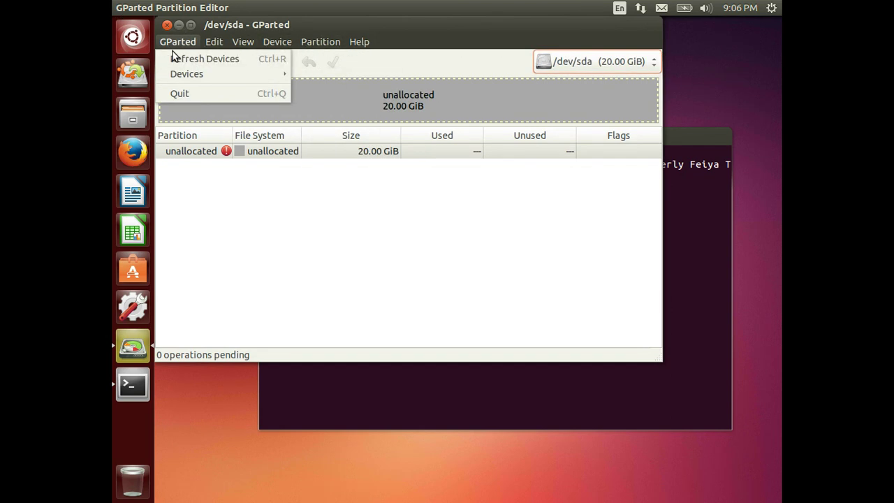
{"action": "left_click", "coordinate": [173, 53]}
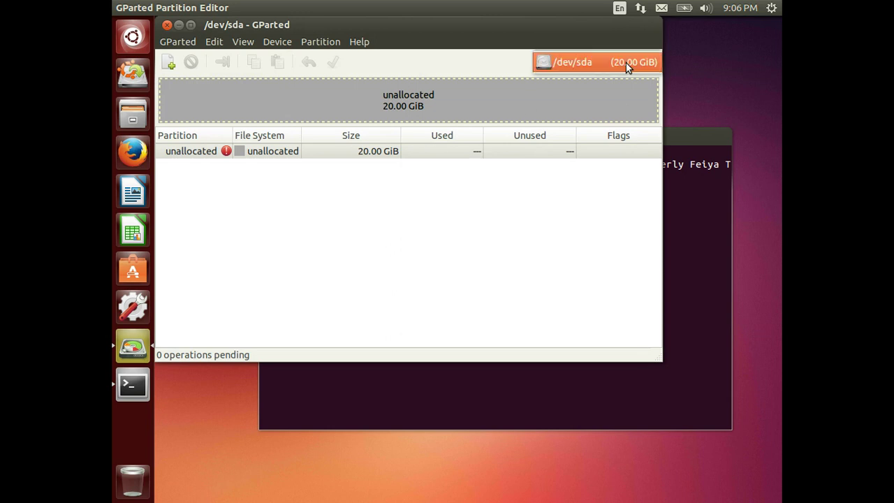
{"action": "left_click", "coordinate": [621, 62]}
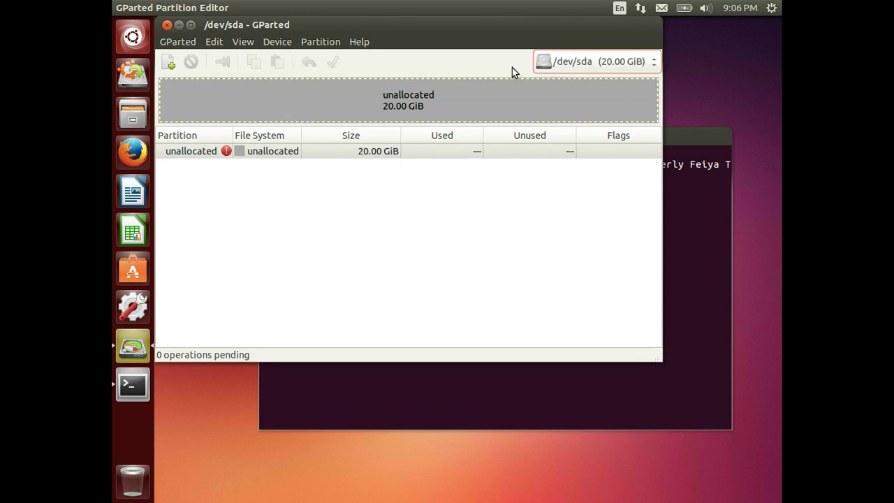
{"action": "left_click", "coordinate": [407, 400]}
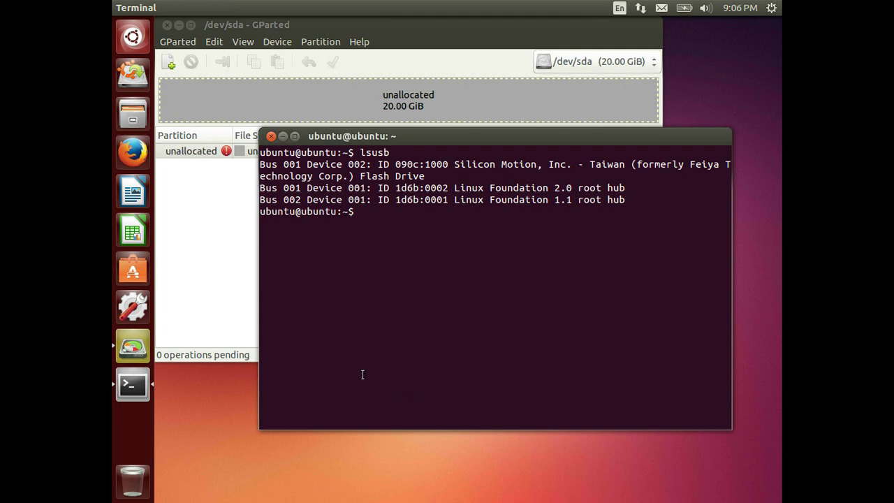
Open the Disks utility and show the details of the USB 2.0 Flash Disk.
{"action": "left_click", "coordinate": [147, 44]}
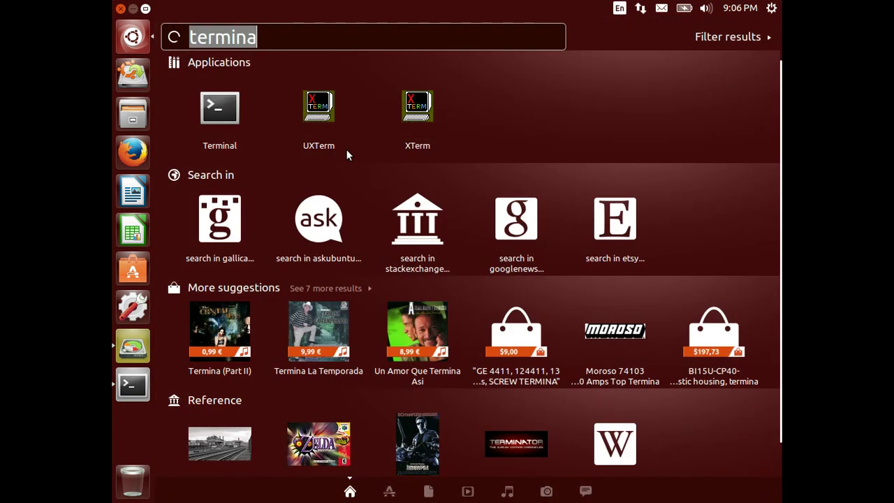
{"action": "type", "text": "dis"}
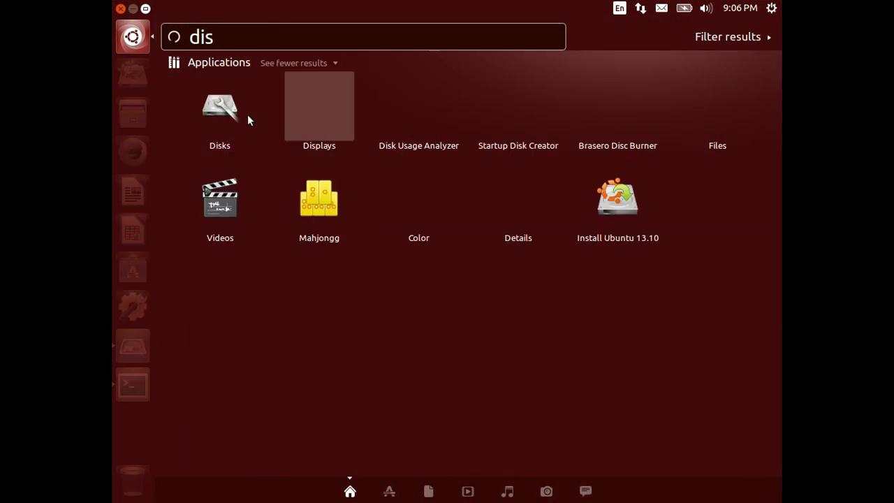
{"action": "key", "text": "Return"}
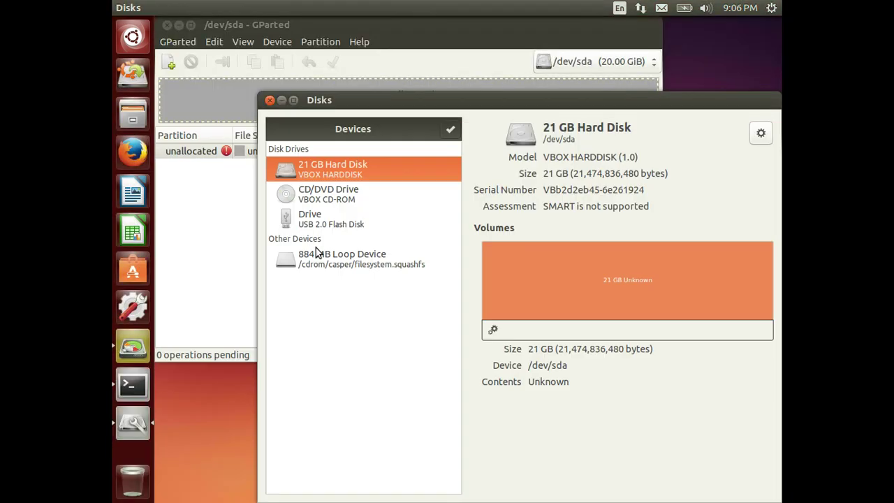
{"action": "left_click", "coordinate": [331, 220]}
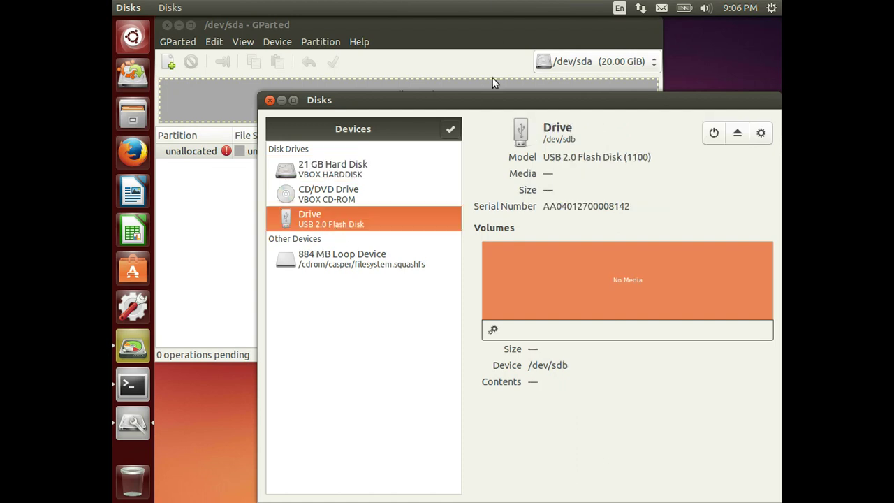
{"action": "left_click_drag", "start_coordinate": [479, 99], "coordinate": [413, 60]}
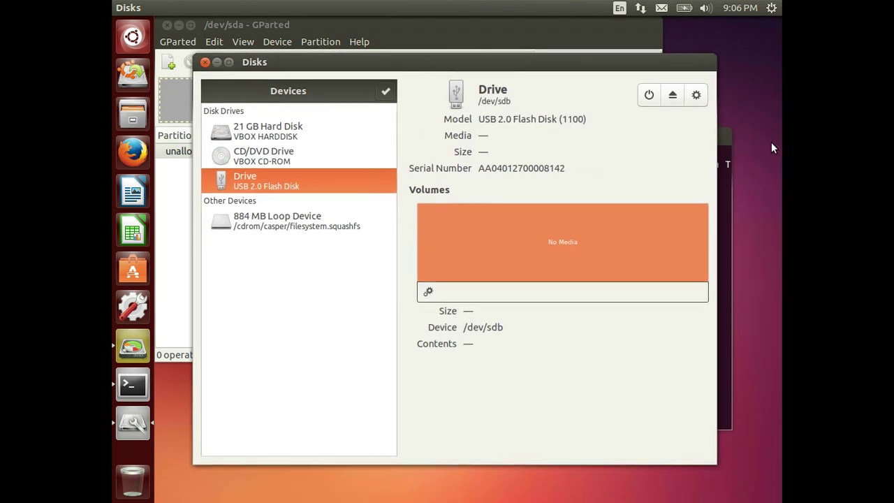
Check the drive actions for the USB 2.0 Flash Disk and power the drive off.
{"action": "left_click", "coordinate": [696, 95]}
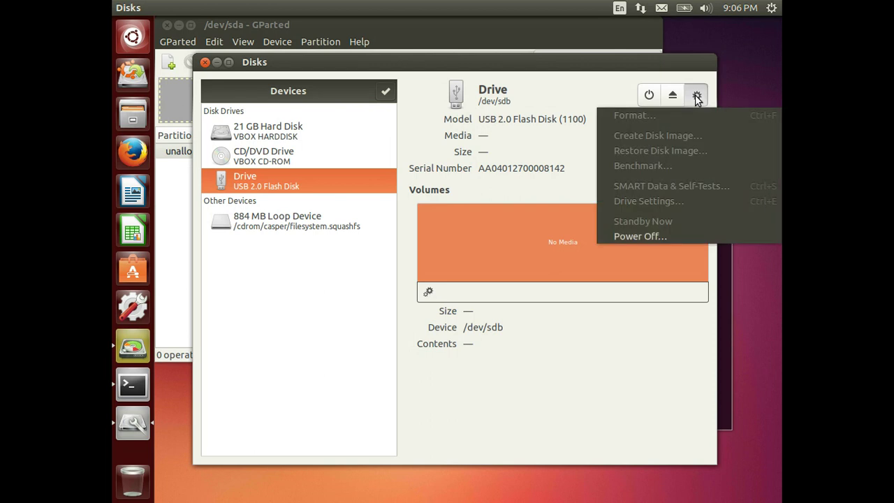
{"action": "left_click", "coordinate": [585, 152]}
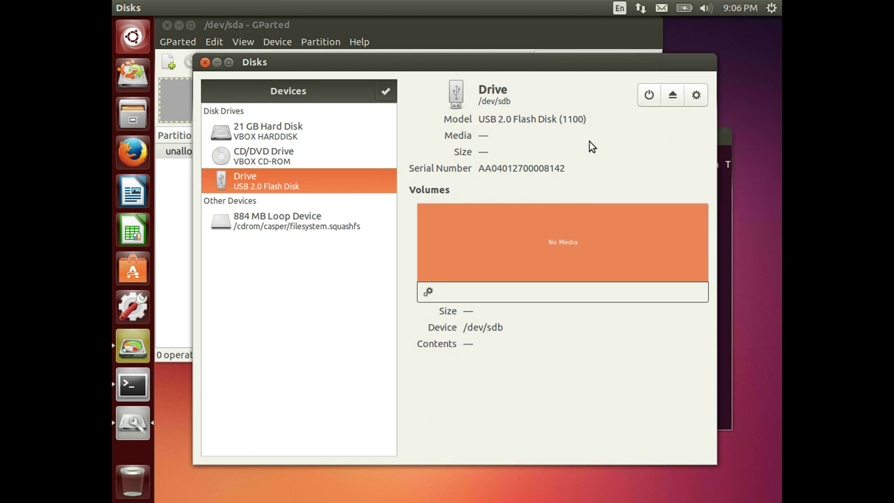
{"action": "left_click", "coordinate": [650, 96]}
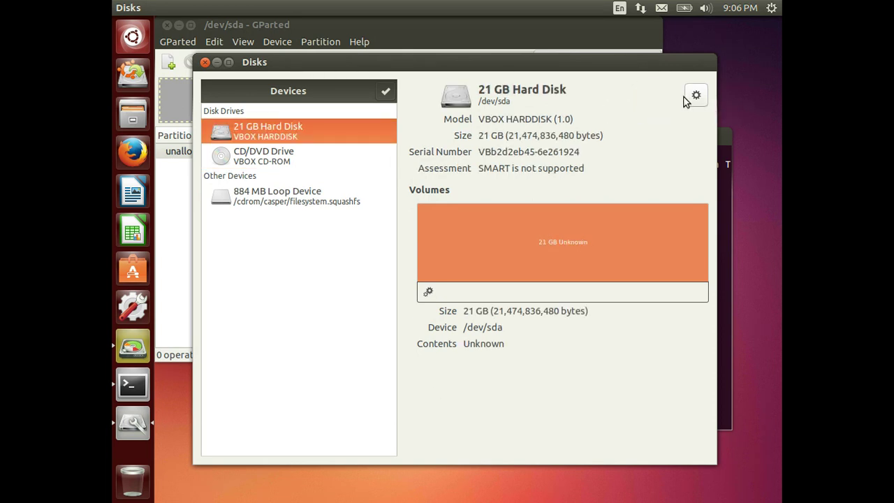
{"action": "left_click", "coordinate": [385, 91]}
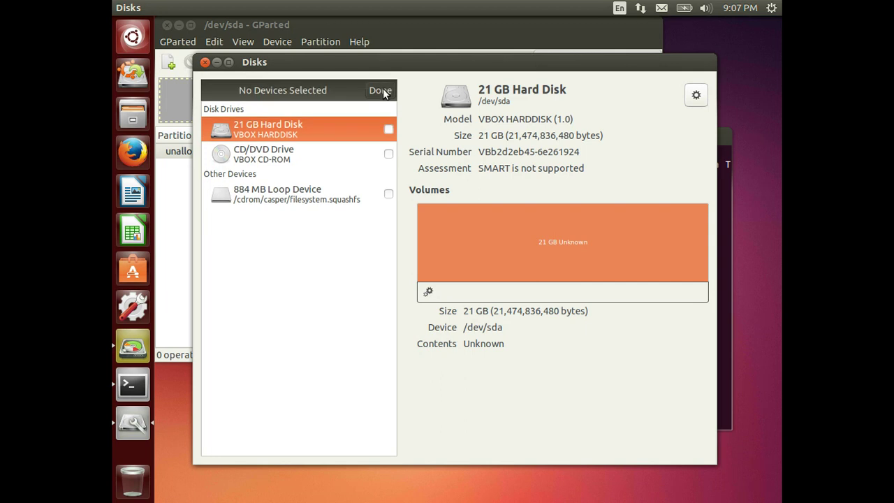
{"action": "left_click", "coordinate": [381, 91]}
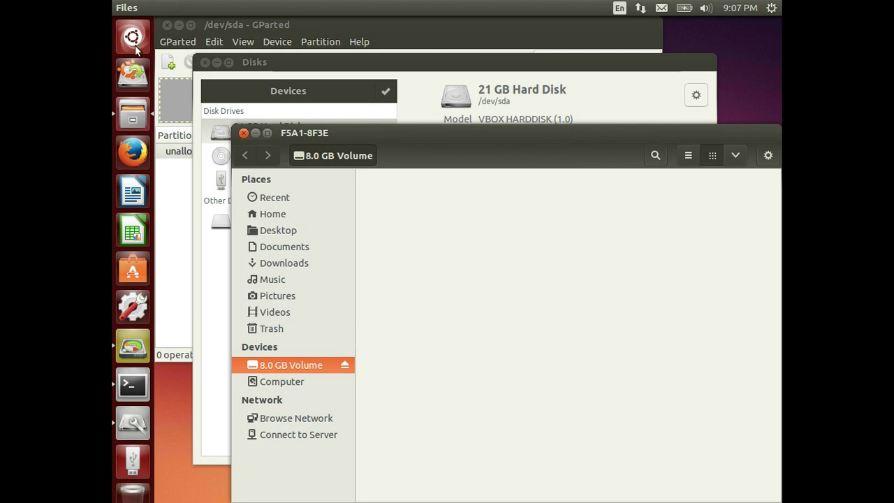
Format the 8.0 GB USB flash drive in Disks, overwriting existing data with zeroes (Slow) and using GPT partitioning.
{"action": "left_click", "coordinate": [243, 134]}
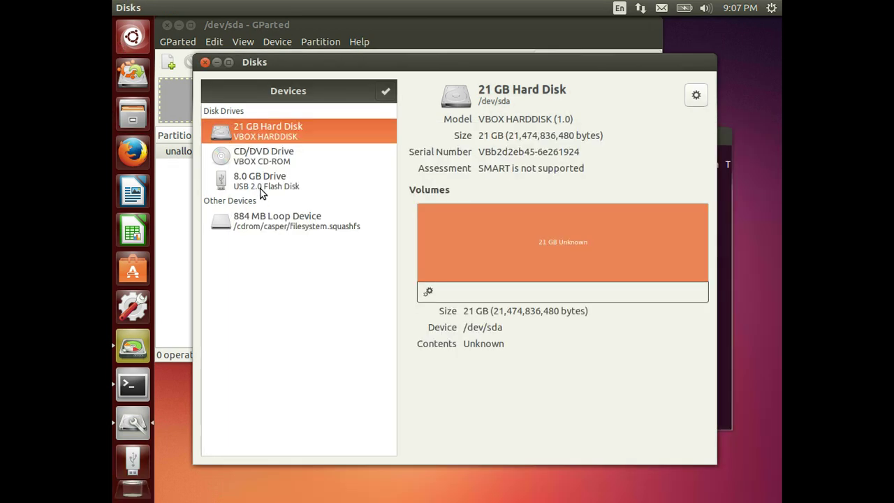
{"action": "left_click", "coordinate": [261, 190]}
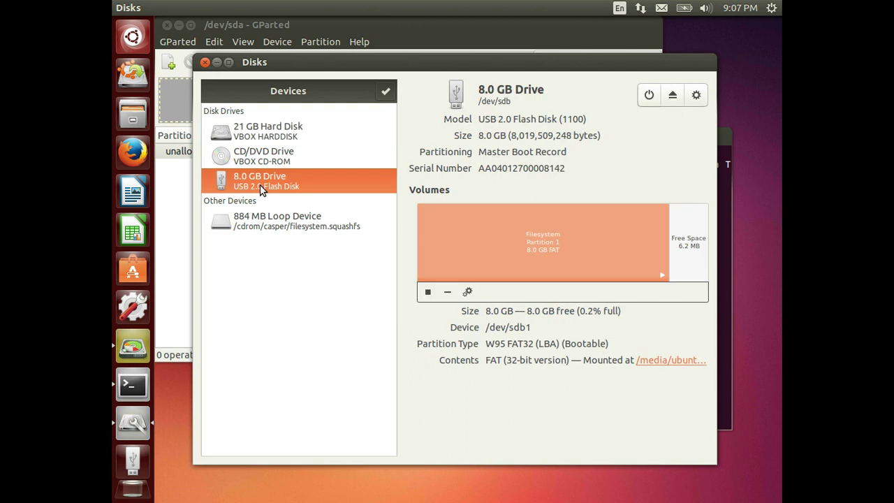
{"action": "left_click", "coordinate": [697, 95]}
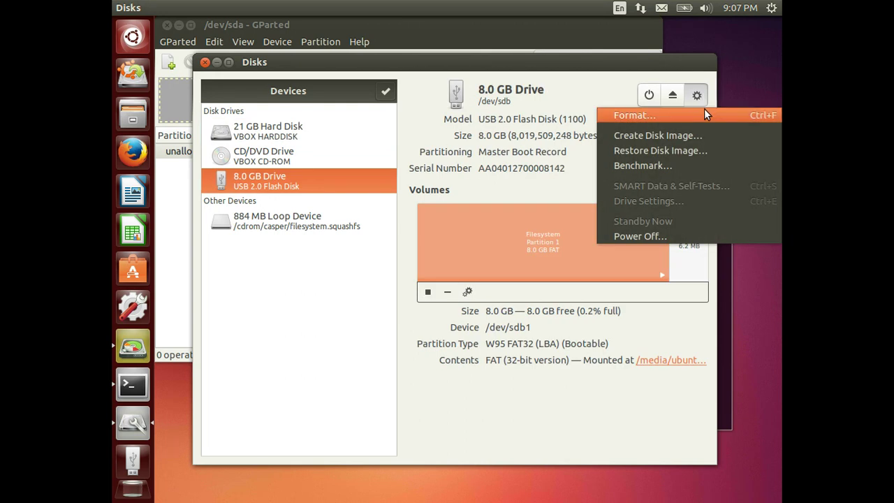
{"action": "left_click", "coordinate": [702, 114]}
{"action": "left_click", "coordinate": [436, 256]}
{"action": "left_click", "coordinate": [437, 272]}
{"action": "left_click", "coordinate": [441, 284]}
{"action": "left_click", "coordinate": [443, 302]}
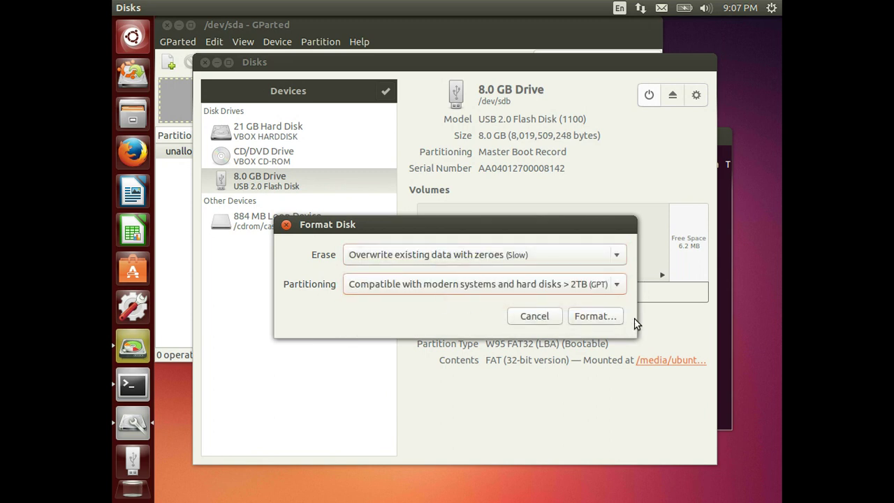
{"action": "left_click", "coordinate": [615, 318]}
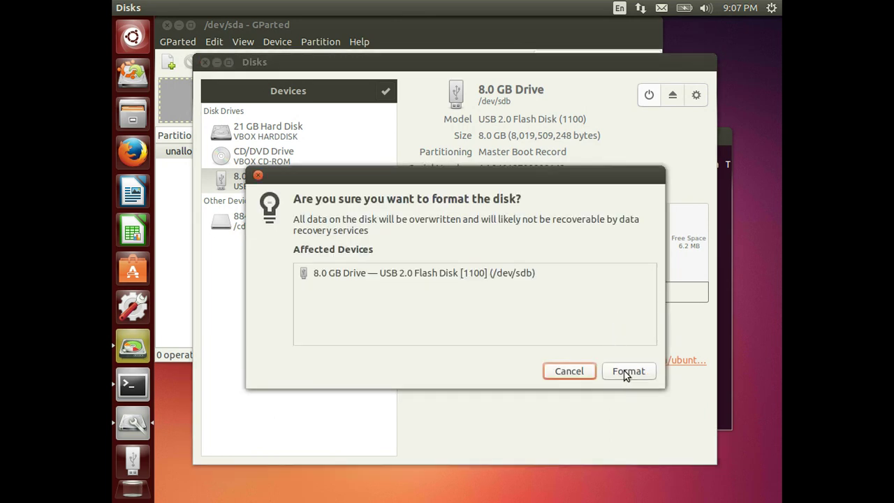
{"action": "left_click", "coordinate": [623, 371]}
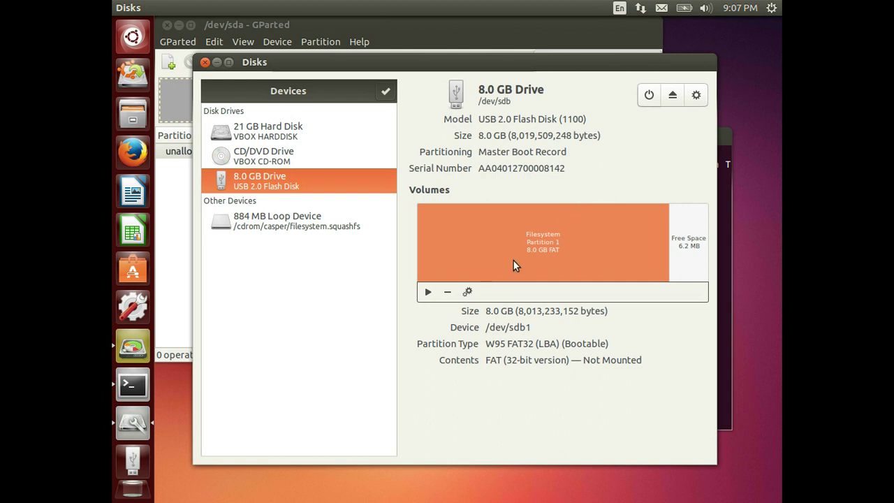
Delete partition 1 of the 8.0 GB USB drive and check the actions offered for the free space.
{"action": "left_click", "coordinate": [448, 292]}
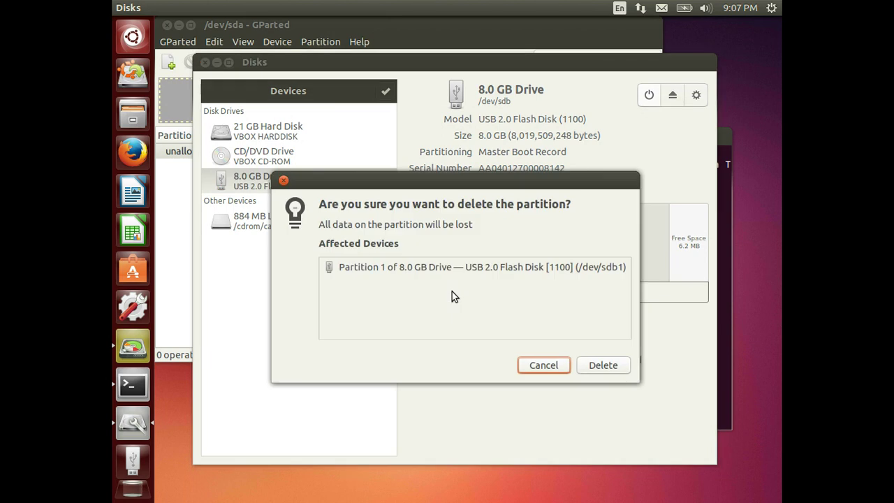
{"action": "left_click", "coordinate": [600, 364]}
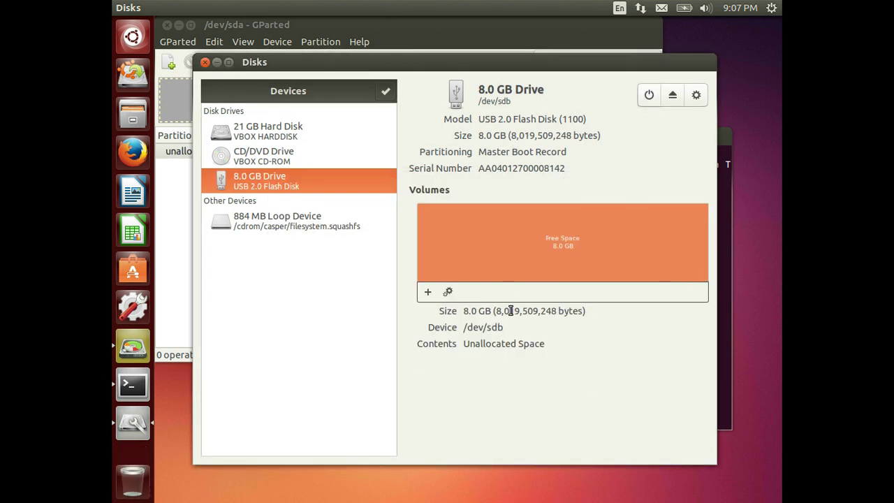
{"action": "left_click", "coordinate": [449, 292]}
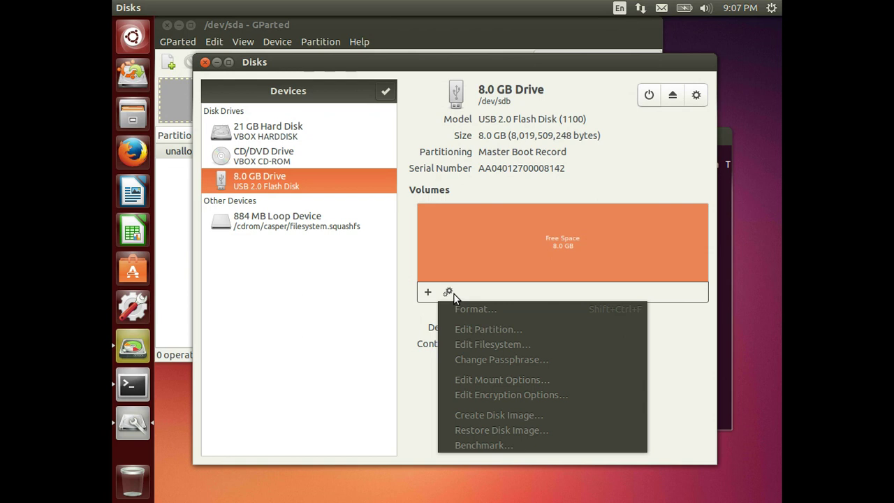
{"action": "left_click", "coordinate": [471, 290]}
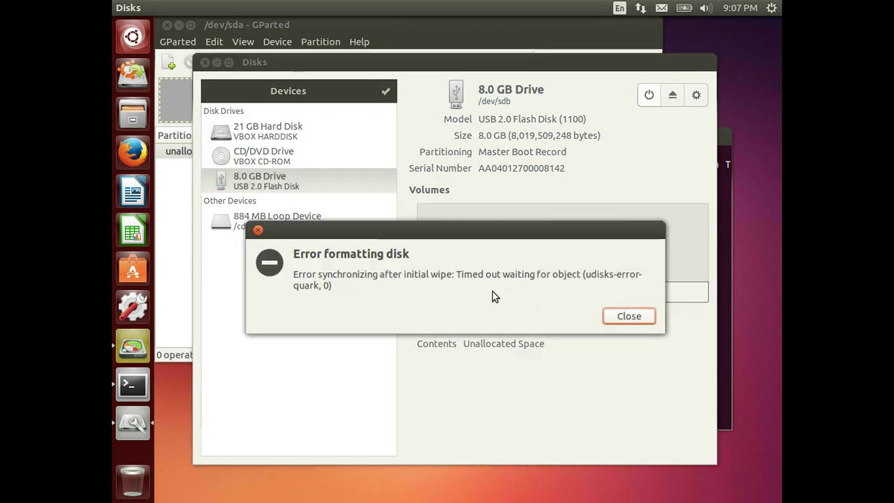
{"action": "left_click", "coordinate": [633, 314]}
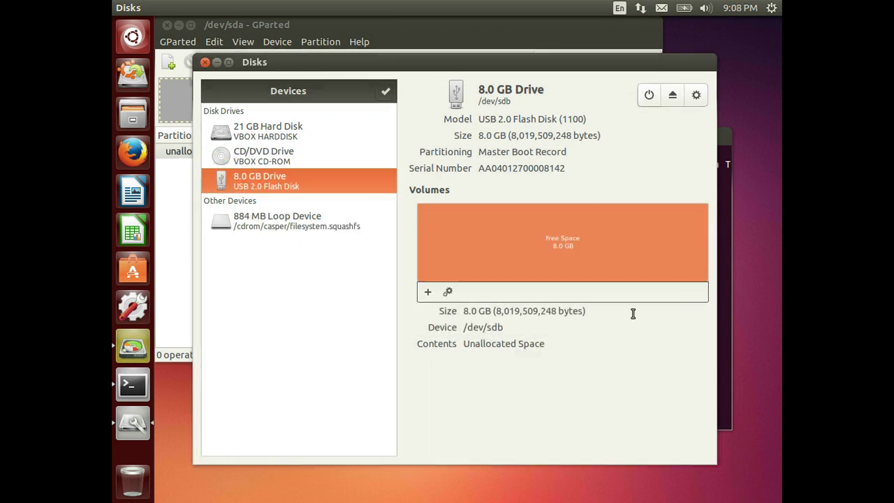
{"action": "left_click", "coordinate": [448, 292]}
{"action": "left_click", "coordinate": [450, 295]}
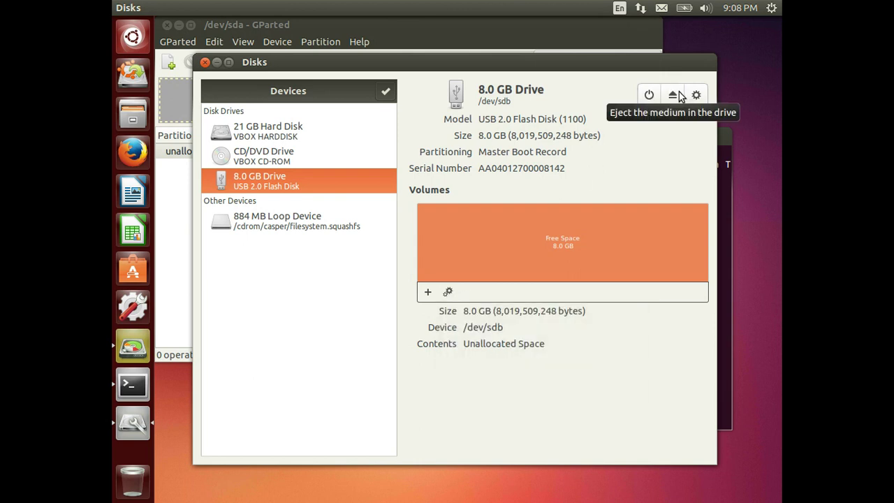
Set up a new partition in the drive's free space, overwriting existing data with zeroes (Slow) and using the Linux-compatible Ext4 type.
{"action": "left_click", "coordinate": [429, 292]}
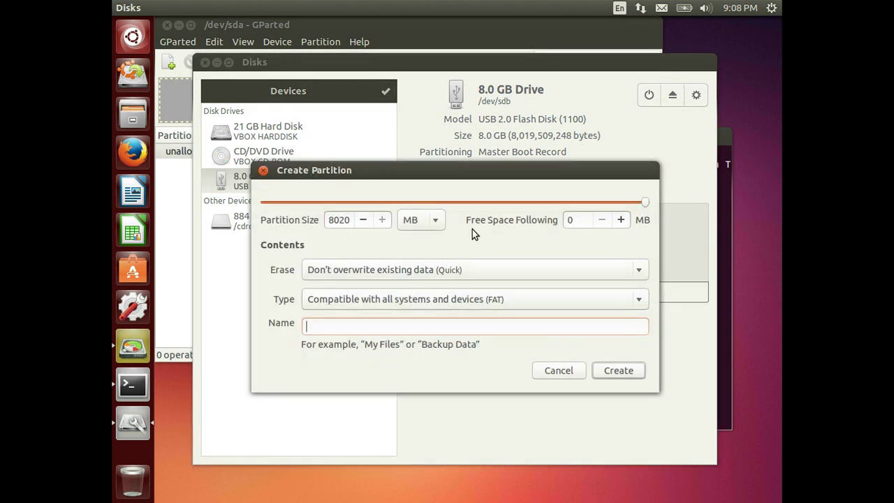
{"action": "left_click", "coordinate": [456, 271]}
{"action": "left_click", "coordinate": [455, 285]}
{"action": "left_click", "coordinate": [527, 315]}
{"action": "left_click", "coordinate": [517, 300]}
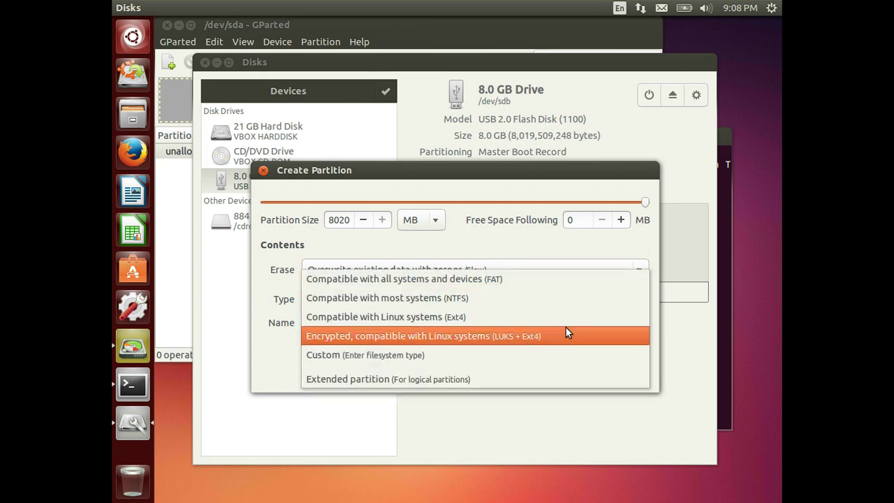
{"action": "left_click", "coordinate": [558, 352]}
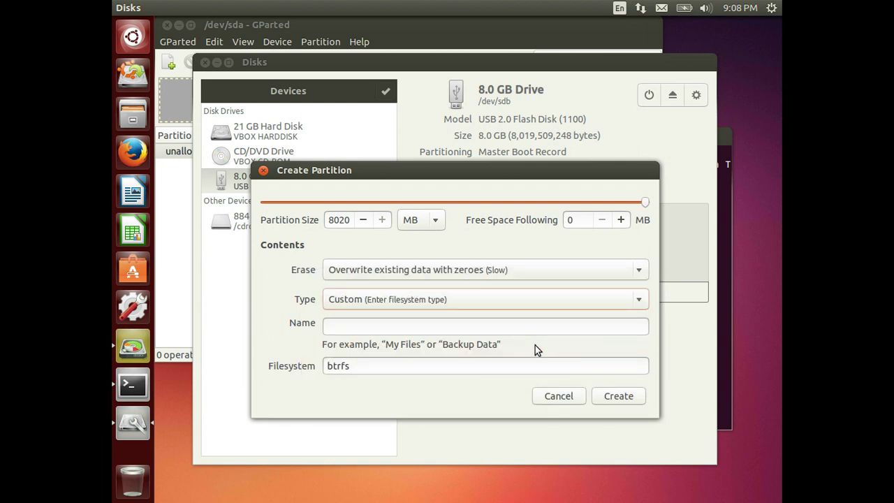
{"action": "left_click", "coordinate": [503, 327]}
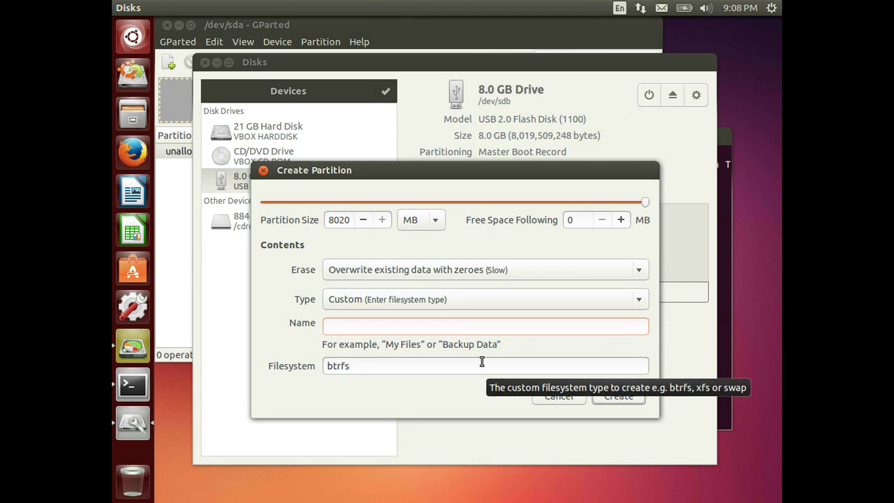
{"action": "left_click", "coordinate": [453, 304]}
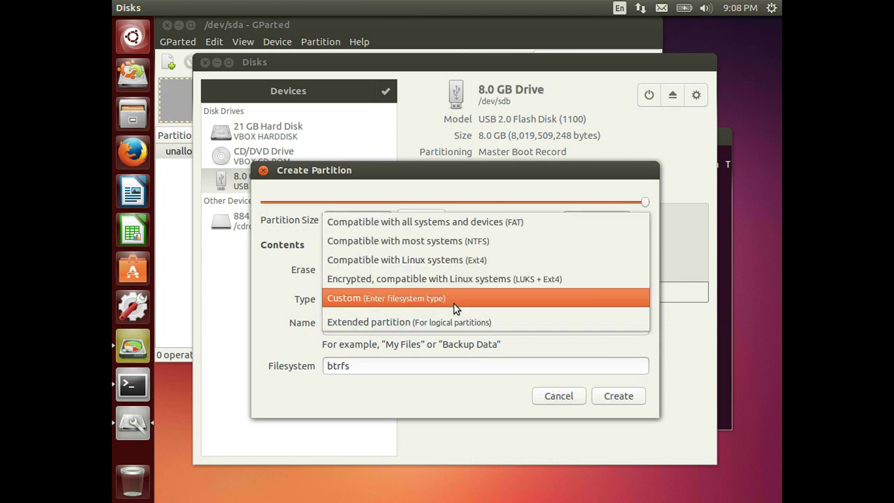
{"action": "left_click", "coordinate": [502, 260]}
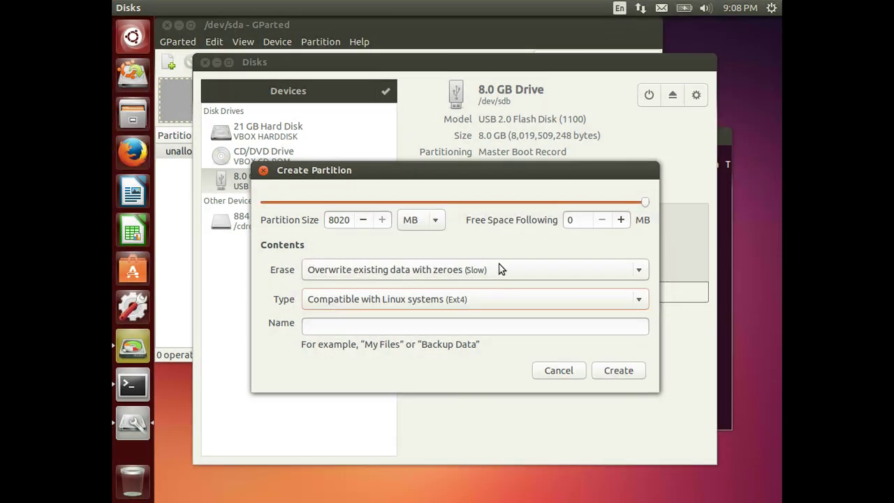
Name the new partition UBUNTU and create it.
{"action": "left_click", "coordinate": [476, 326]}
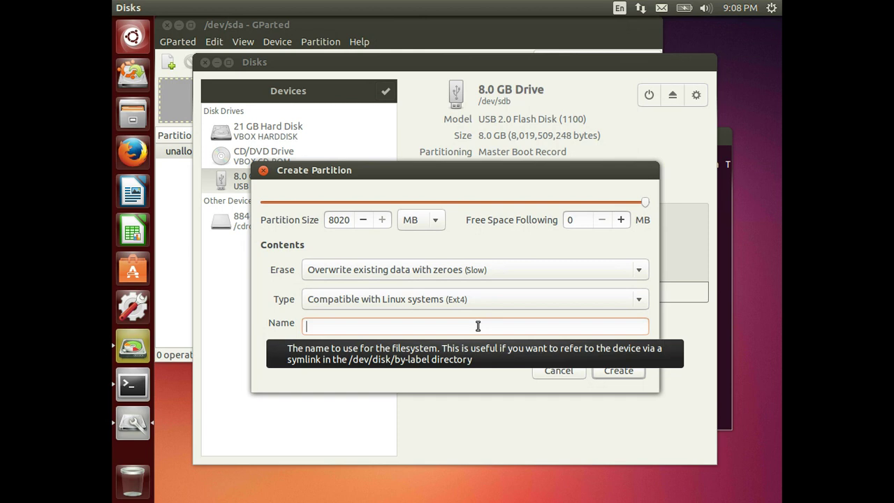
{"action": "type", "text": "UBUNTU"}
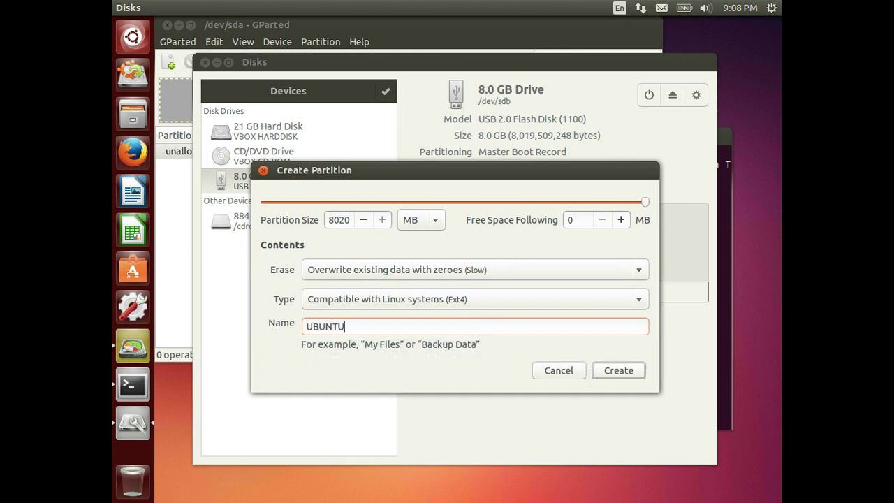
{"action": "left_click", "coordinate": [604, 371]}
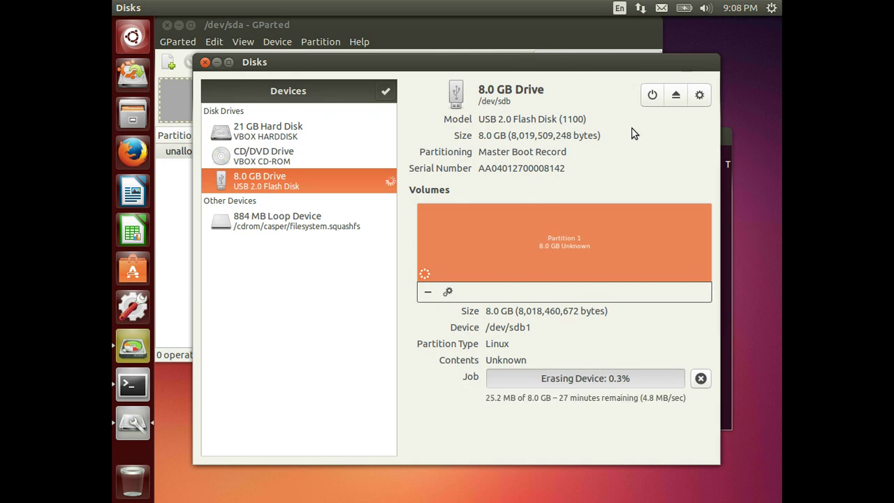
{"action": "left_click", "coordinate": [617, 10]}
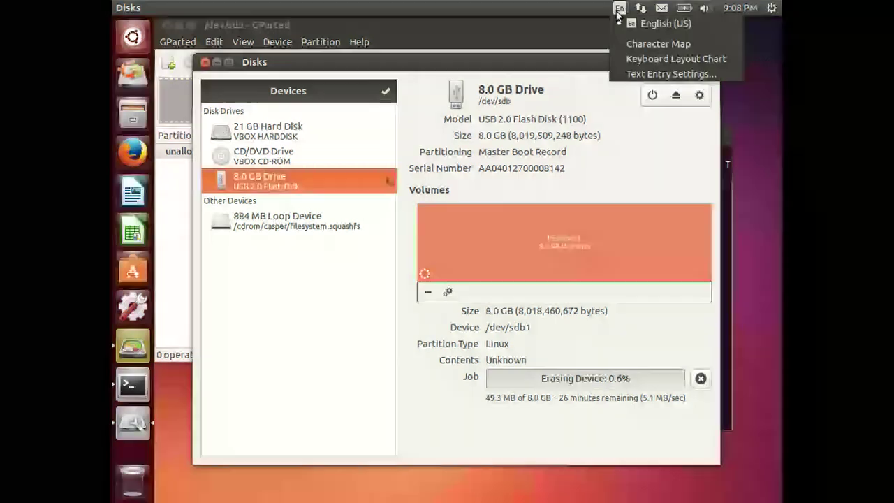
{"action": "left_click", "coordinate": [598, 13]}
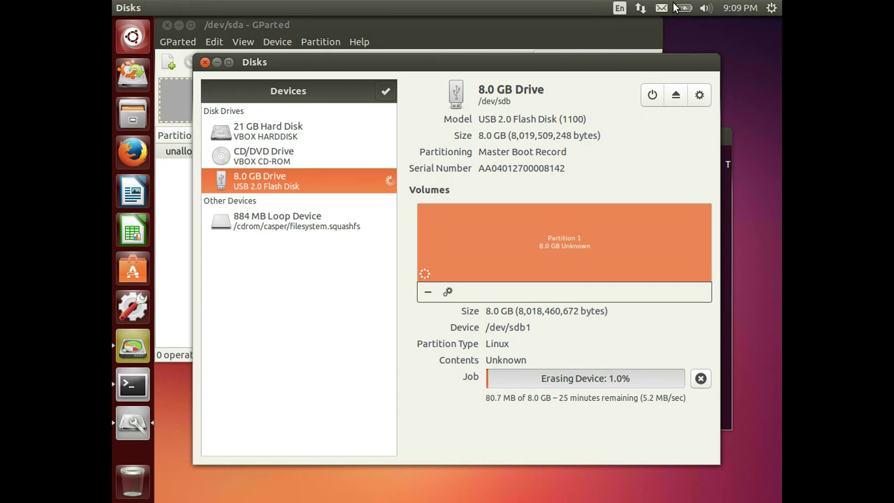
Examine the system details, including the overview, default applications, removable media, graphics and legal notice, and close System Settings.
{"action": "left_click", "coordinate": [771, 9]}
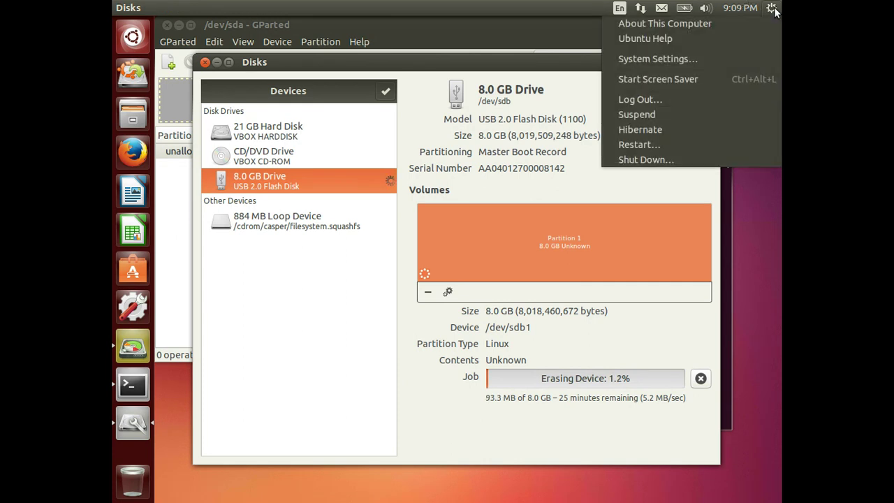
{"action": "left_click", "coordinate": [754, 55]}
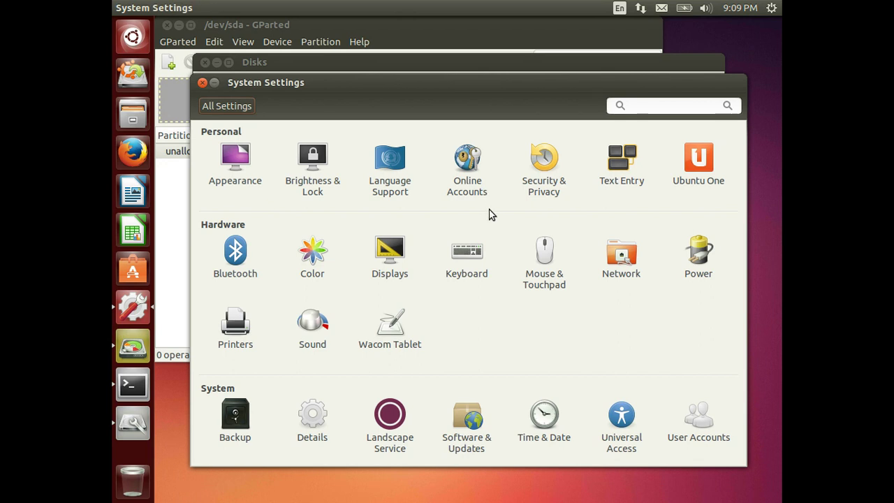
{"action": "left_click", "coordinate": [772, 8]}
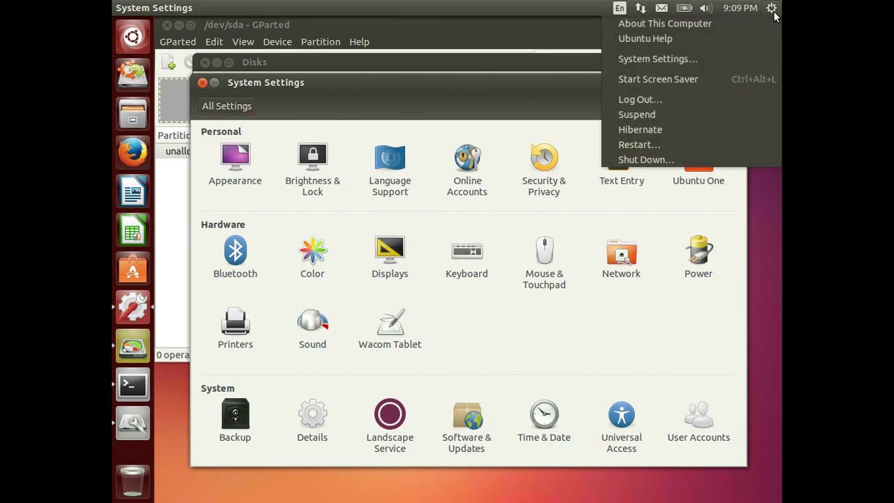
{"action": "left_click", "coordinate": [767, 24]}
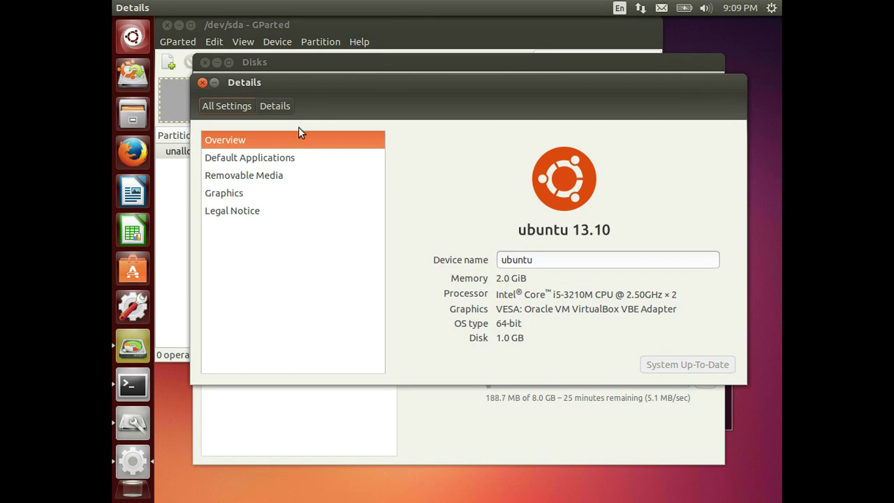
{"action": "left_click", "coordinate": [278, 162]}
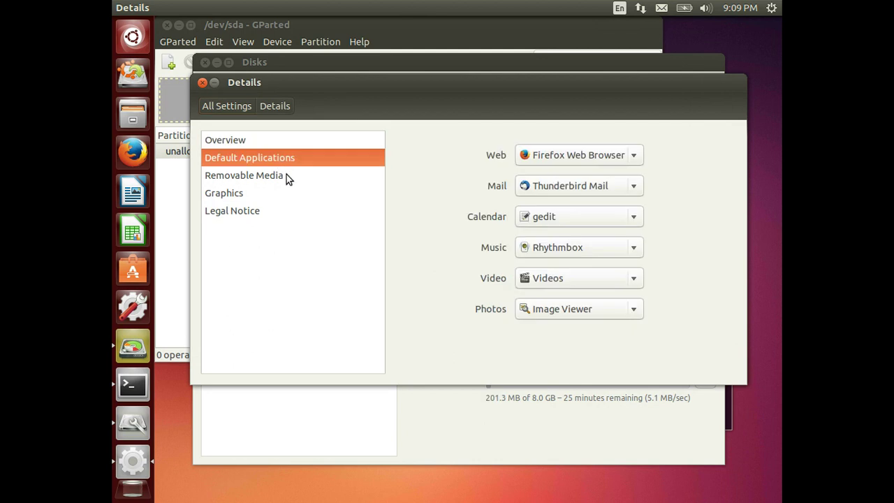
{"action": "left_click", "coordinate": [286, 179]}
{"action": "left_click", "coordinate": [285, 193]}
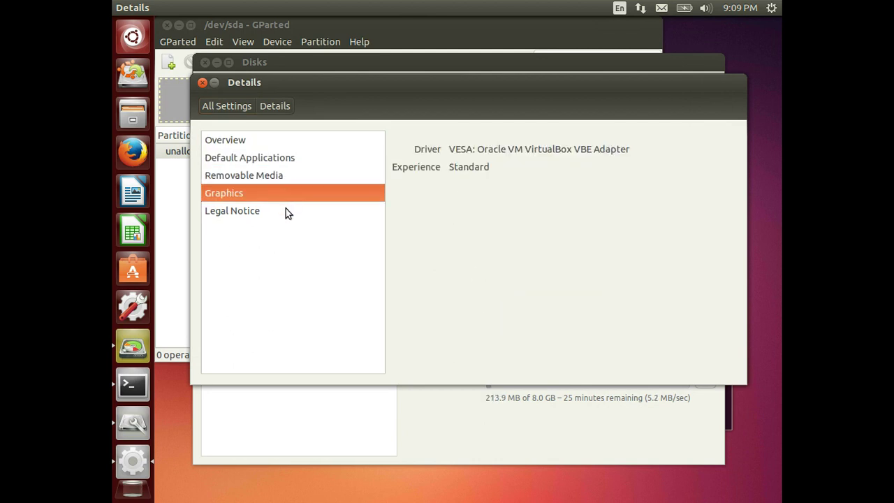
{"action": "left_click", "coordinate": [286, 209]}
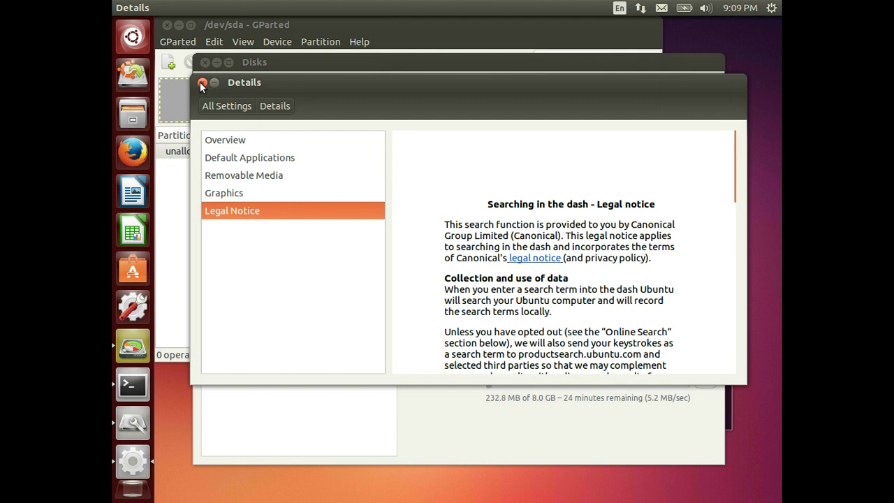
{"action": "left_click", "coordinate": [201, 83]}
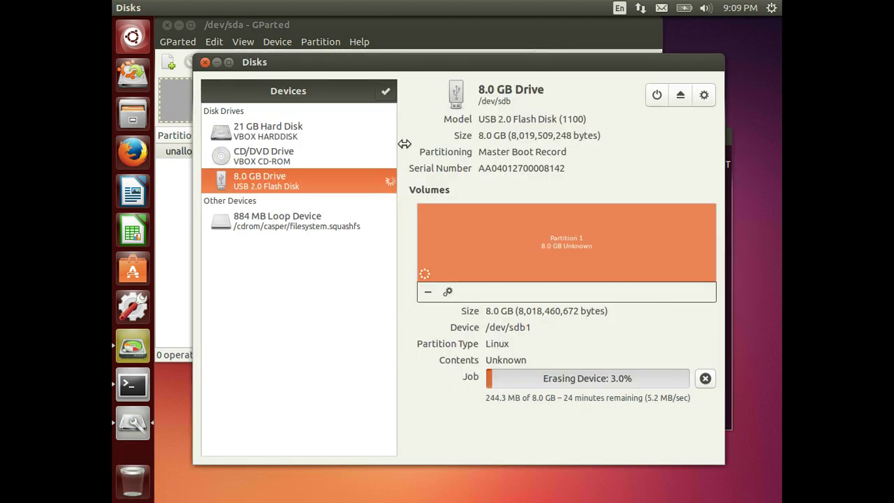
Reopen System Settings, look through the Look and Behavior options of Appearance, and return to the settings overview.
{"action": "left_click", "coordinate": [623, 40]}
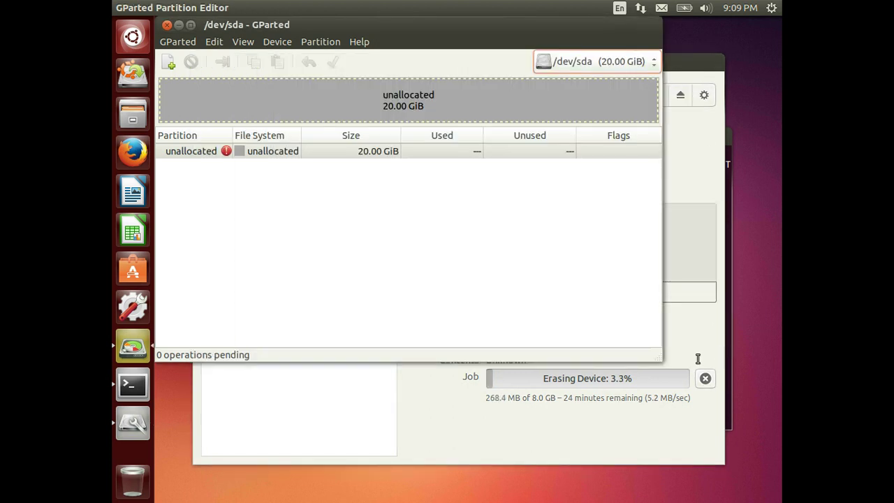
{"action": "left_click", "coordinate": [133, 307]}
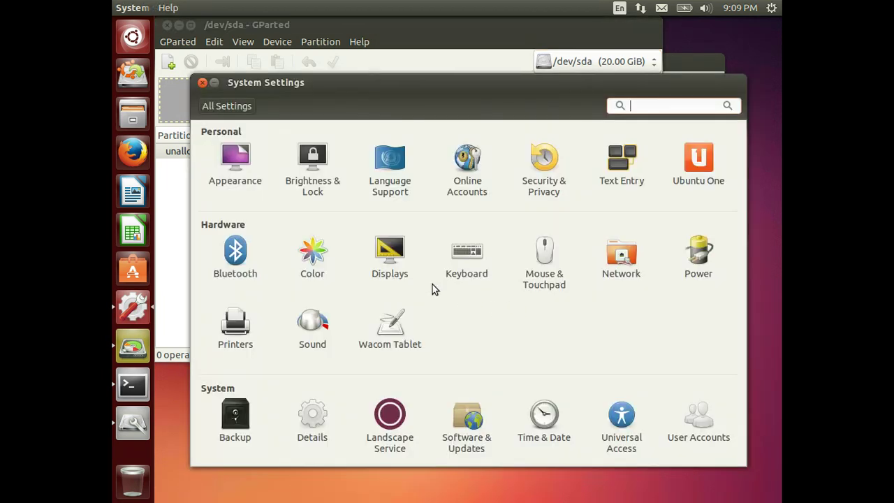
{"action": "left_click", "coordinate": [243, 163]}
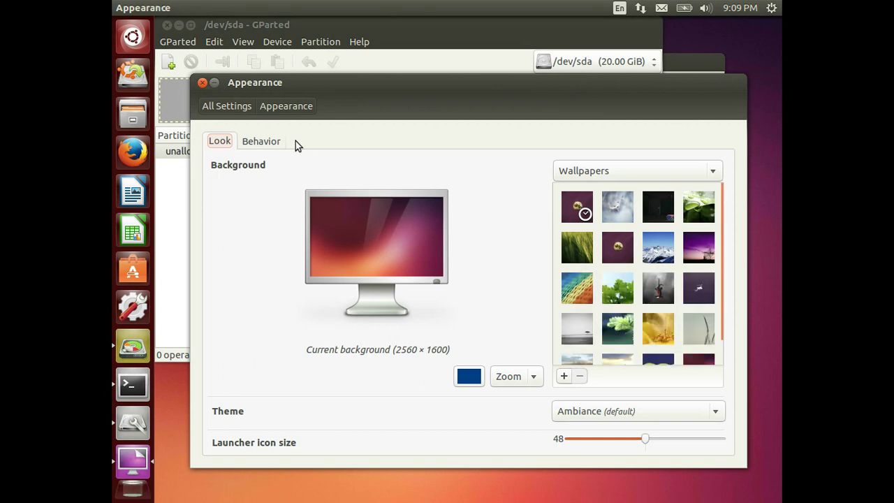
{"action": "left_click", "coordinate": [268, 142]}
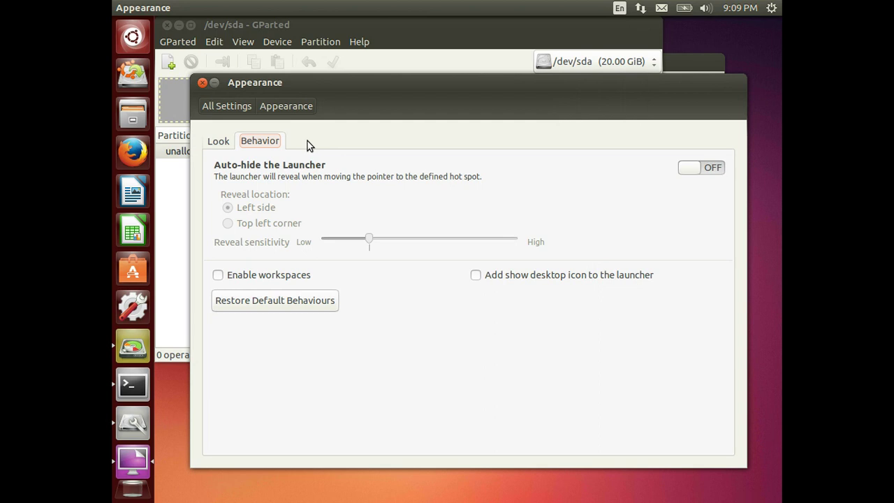
{"action": "left_click", "coordinate": [219, 142]}
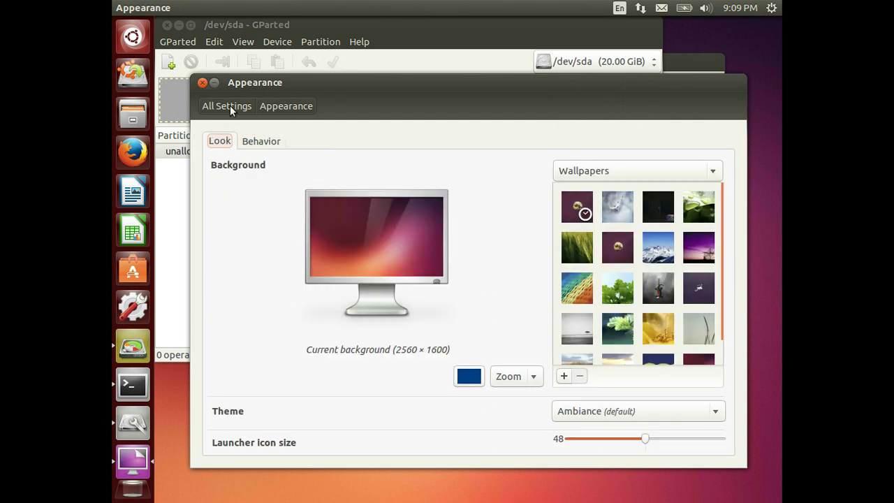
{"action": "left_click", "coordinate": [230, 105]}
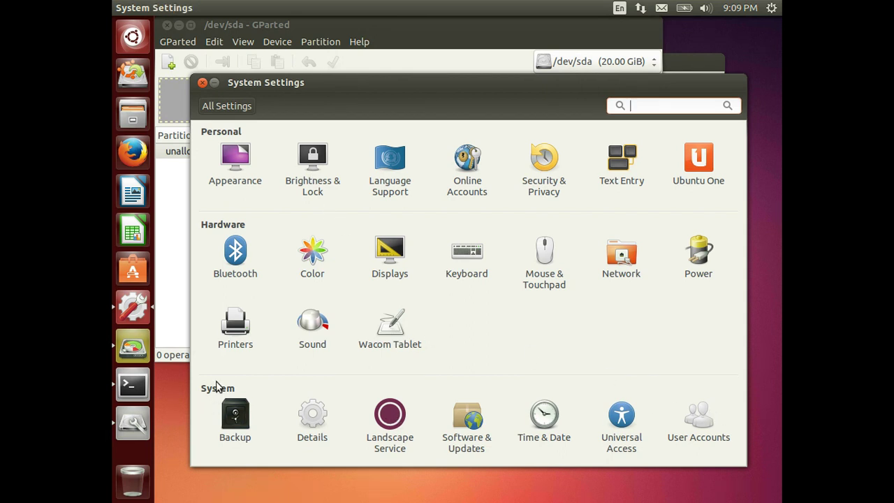
Review the Security & Privacy settings for security, files and applications, search and diagnostics.
{"action": "left_click", "coordinate": [539, 164]}
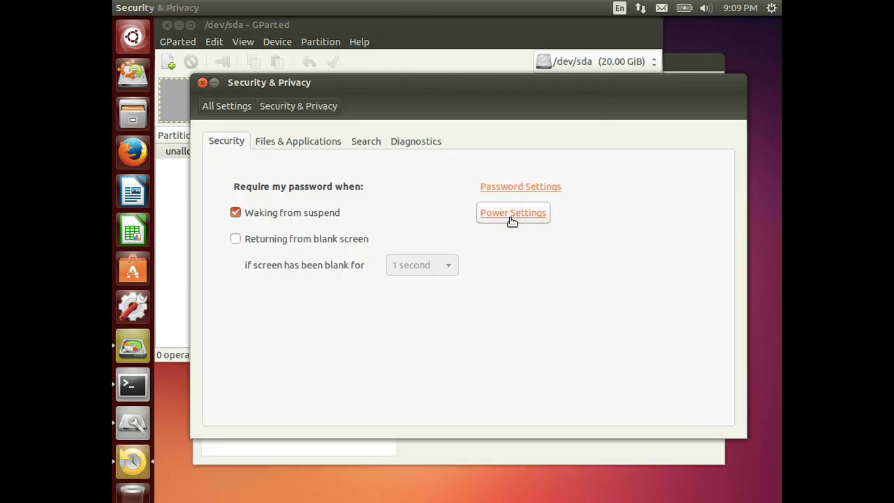
{"action": "left_click", "coordinate": [274, 141]}
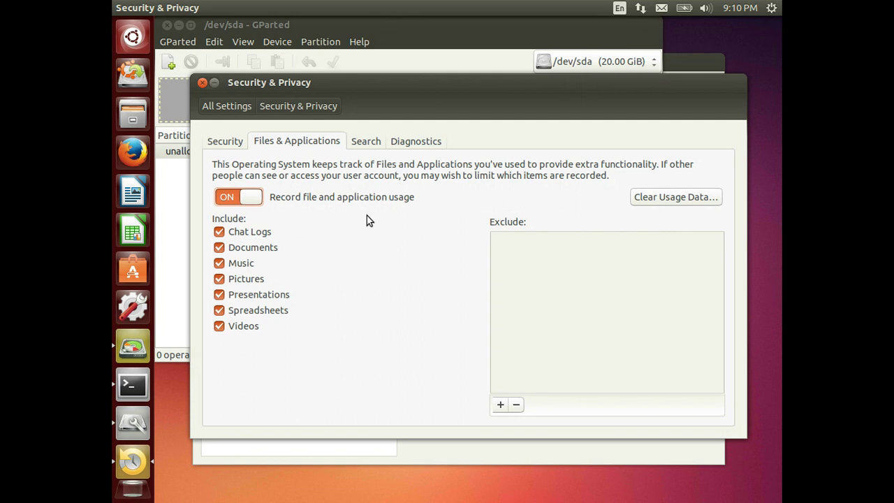
{"action": "left_click", "coordinate": [368, 140]}
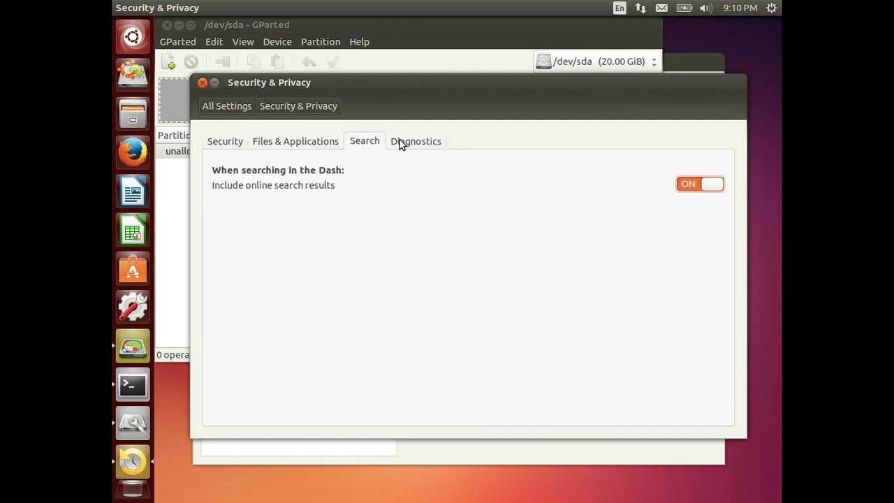
{"action": "left_click", "coordinate": [401, 142]}
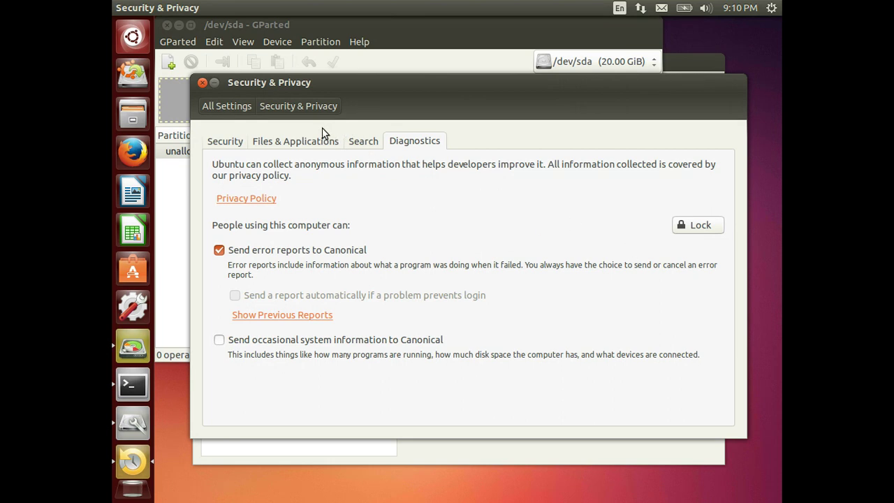
Check the password requirement options under Security once more and close the Security & Privacy window.
{"action": "left_click", "coordinate": [244, 144]}
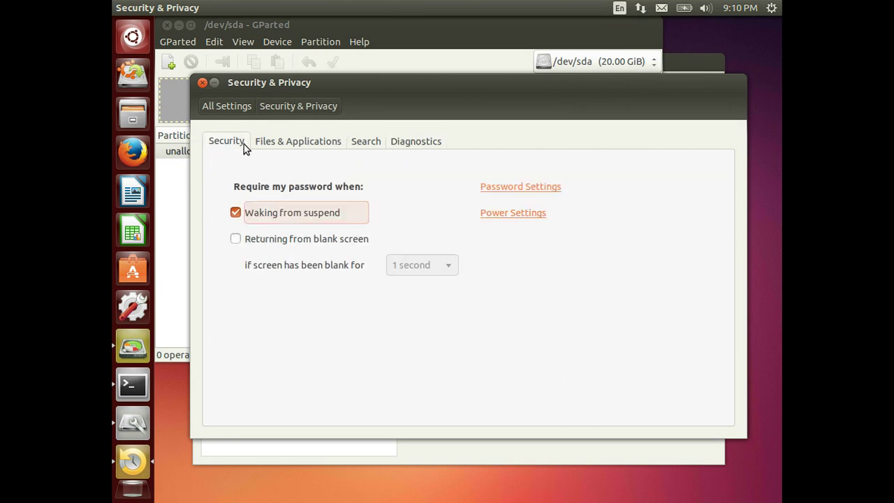
{"action": "left_click", "coordinate": [203, 83]}
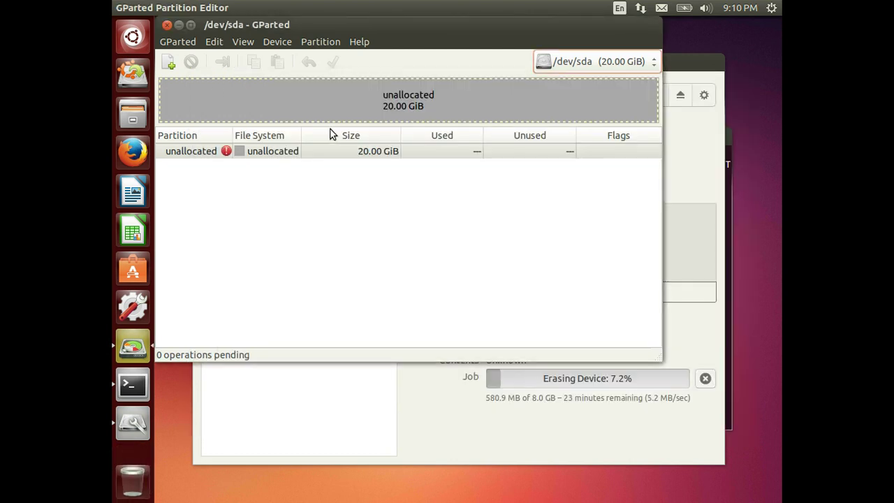
Reopen System Settings and review the Brightness & Lock and Mouse & Touchpad options, returning to the settings overview.
{"action": "left_click", "coordinate": [138, 306]}
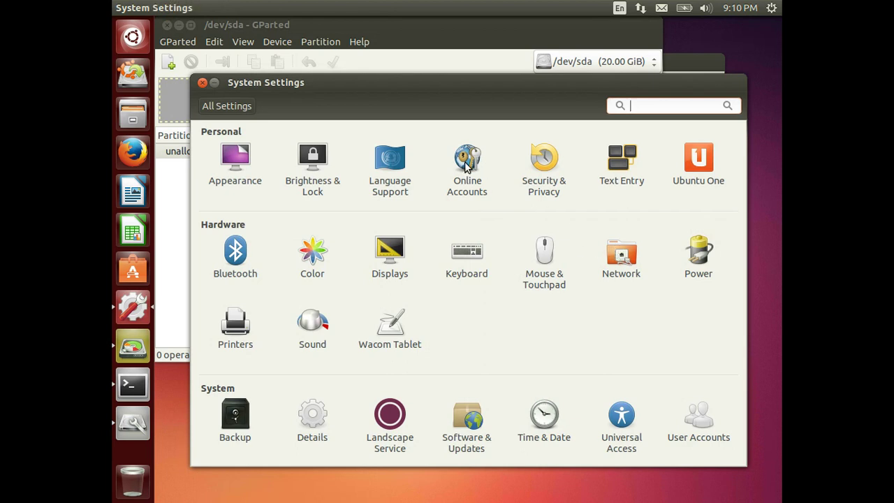
{"action": "left_click", "coordinate": [321, 161]}
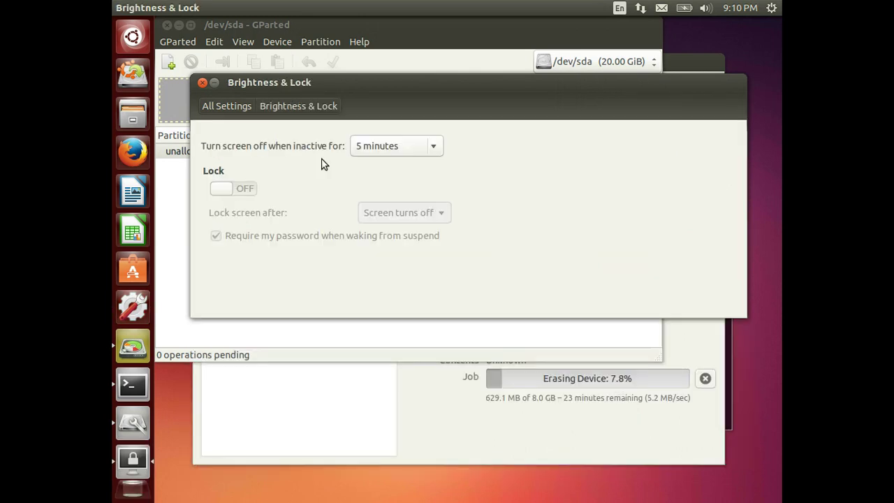
{"action": "left_click", "coordinate": [245, 109]}
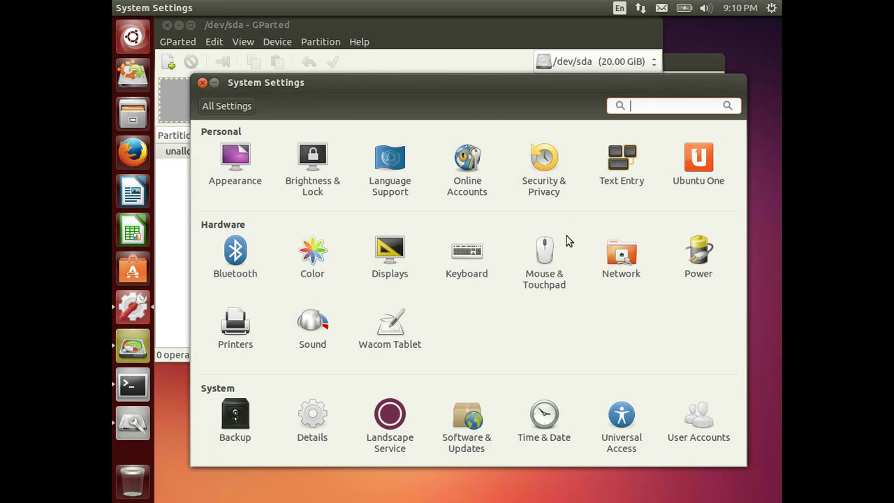
{"action": "left_click", "coordinate": [550, 255]}
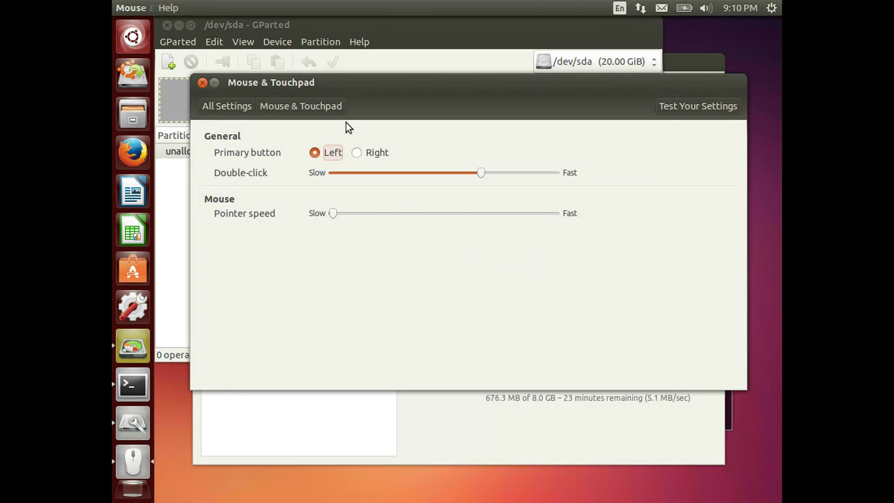
{"action": "left_click", "coordinate": [235, 107]}
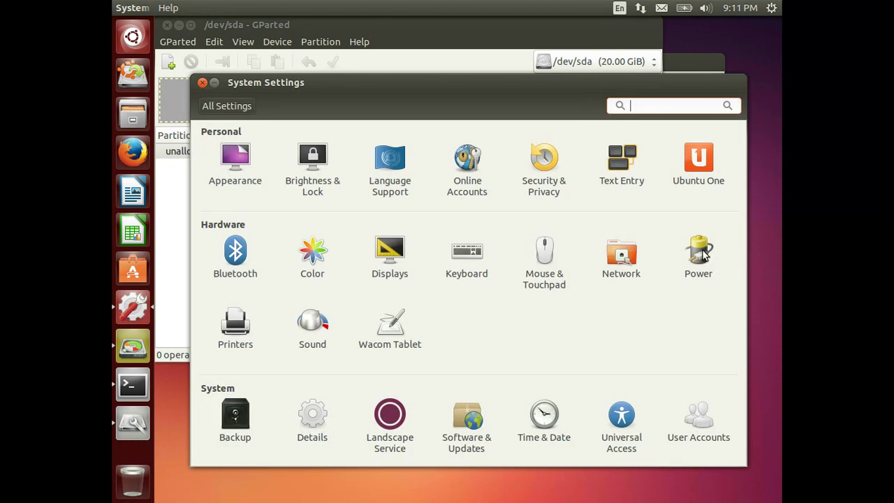
View the Network settings for the wired connection and the network proxy.
{"action": "left_click", "coordinate": [624, 260]}
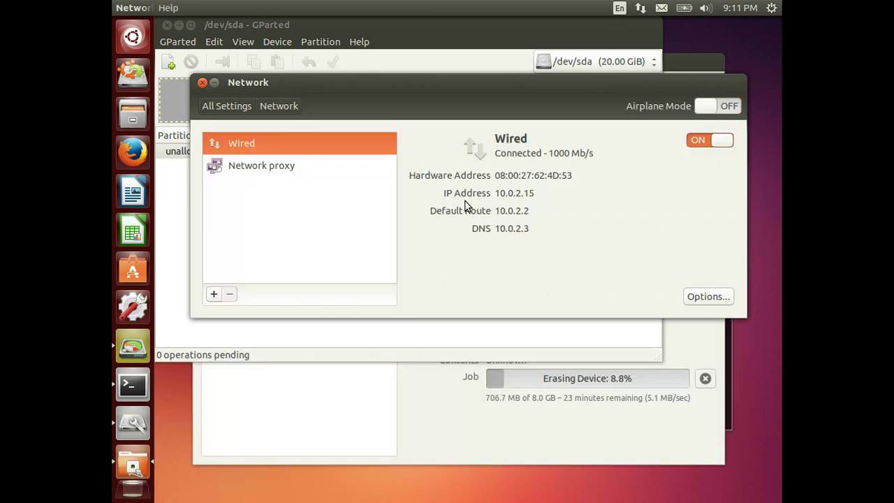
{"action": "left_click", "coordinate": [271, 165]}
{"action": "left_click", "coordinate": [264, 146]}
Review the wired connection's Ethernet, 802.1x Security, IPv4, IPv6 and General options, and return to the settings overview without saving.
{"action": "left_click", "coordinate": [693, 297]}
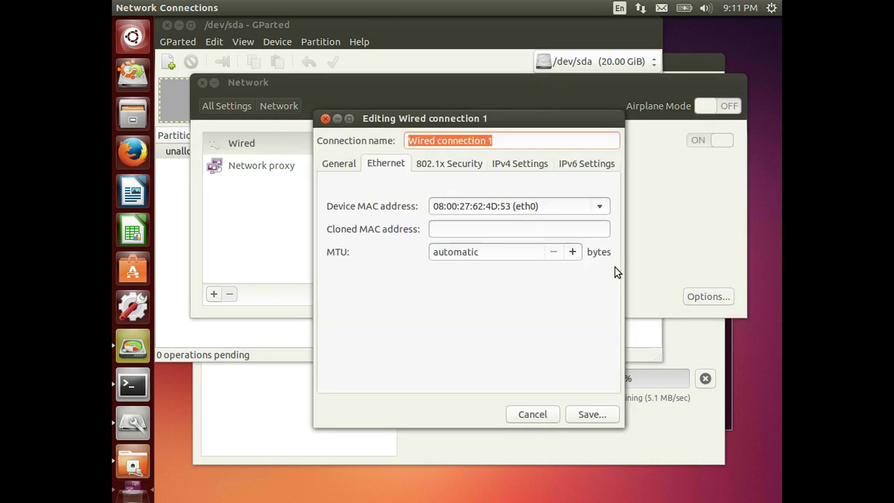
{"action": "left_click", "coordinate": [418, 165]}
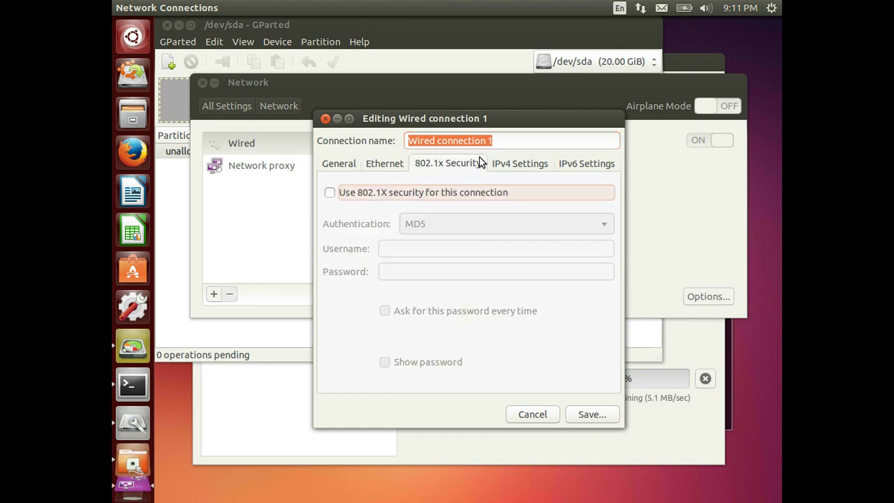
{"action": "left_click", "coordinate": [524, 167]}
{"action": "left_click", "coordinate": [577, 162]}
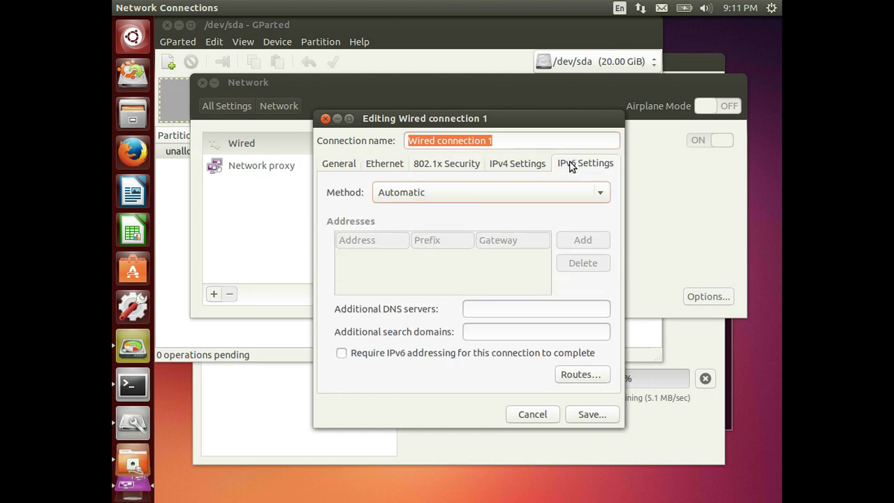
{"action": "left_click", "coordinate": [343, 164]}
{"action": "left_click", "coordinate": [324, 119]}
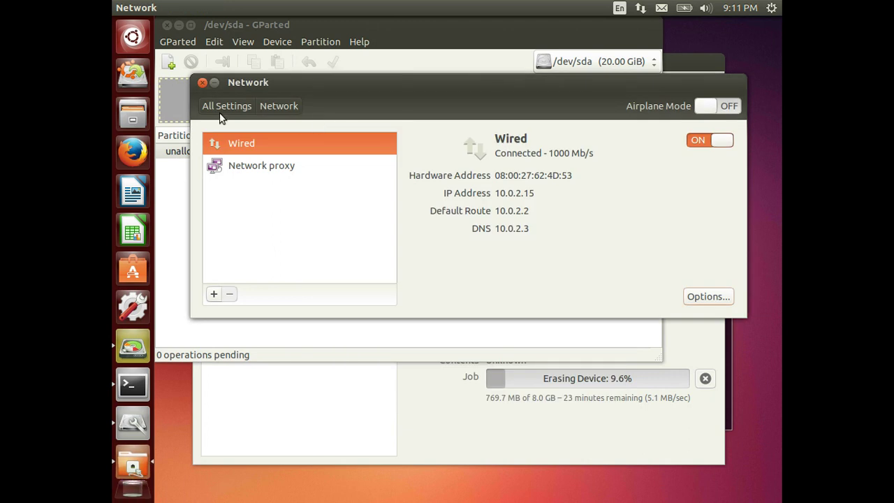
{"action": "left_click", "coordinate": [221, 106]}
Review the system Details overview and the User Accounts settings, and close System Settings.
{"action": "left_click", "coordinate": [328, 422]}
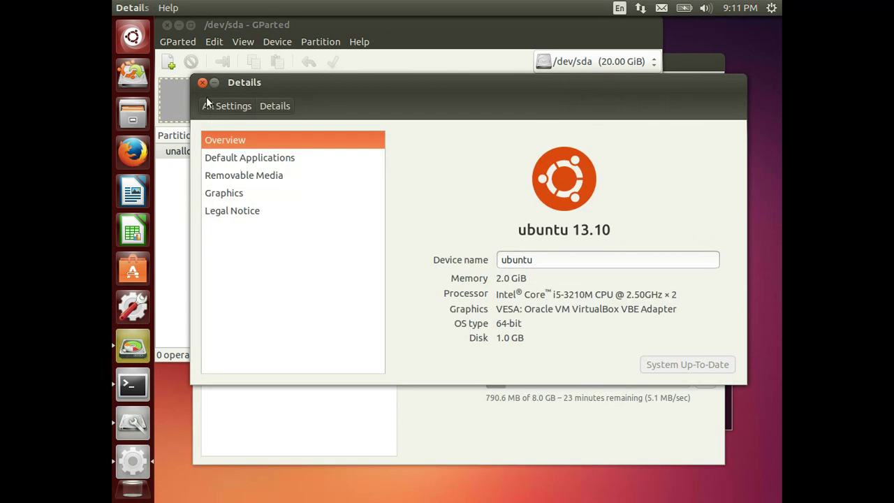
{"action": "left_click", "coordinate": [221, 106]}
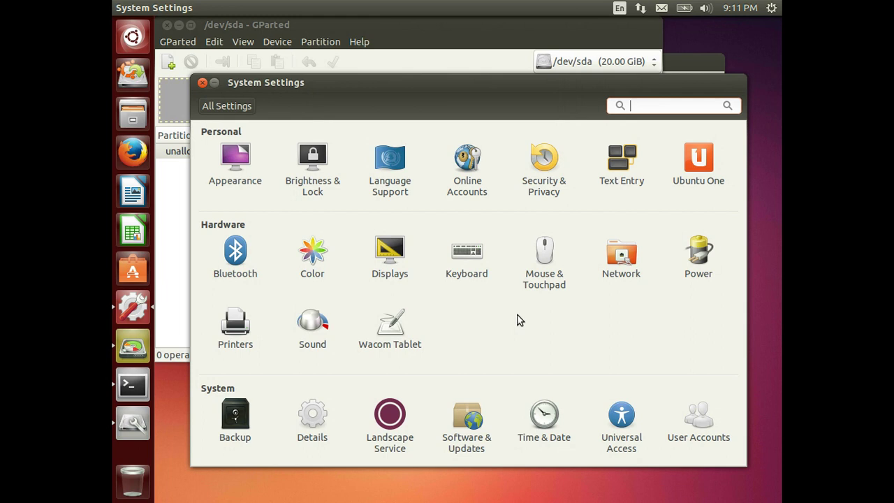
{"action": "left_click", "coordinate": [708, 419]}
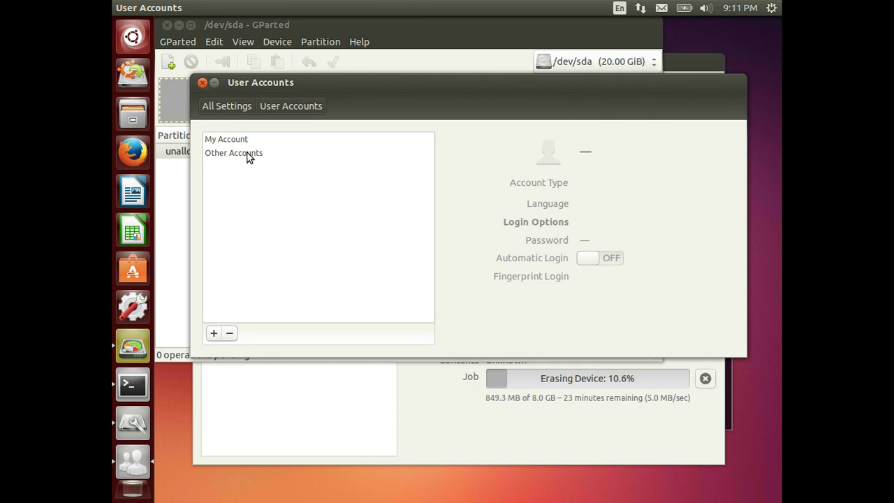
{"action": "left_click", "coordinate": [223, 106]}
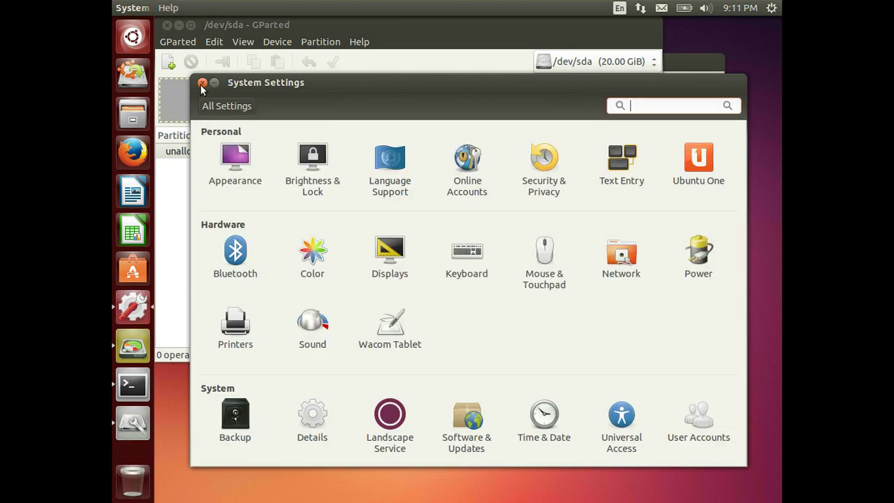
{"action": "left_click", "coordinate": [203, 83]}
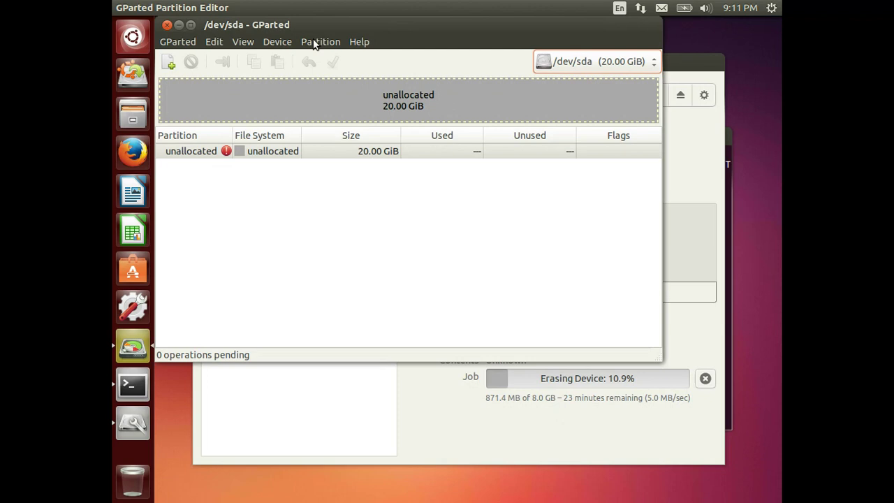
Close GParted and the Terminal window, leaving Disks open.
{"action": "left_click", "coordinate": [166, 24]}
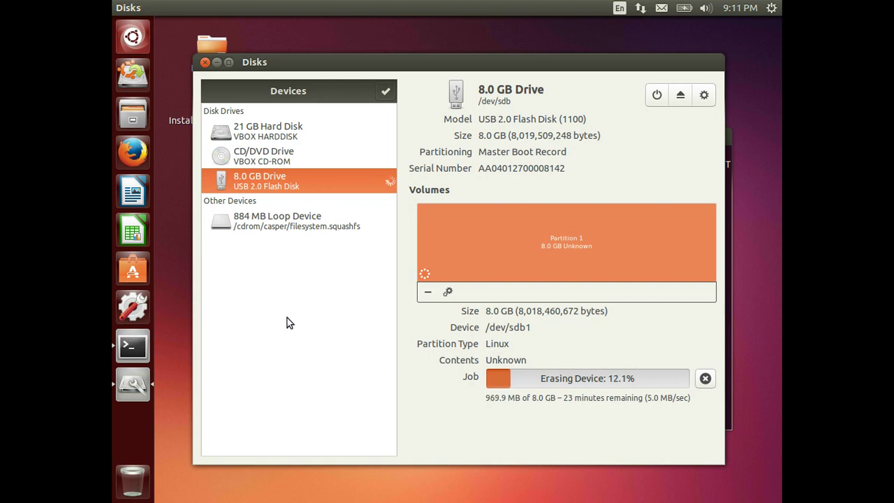
{"action": "left_click", "coordinate": [134, 347]}
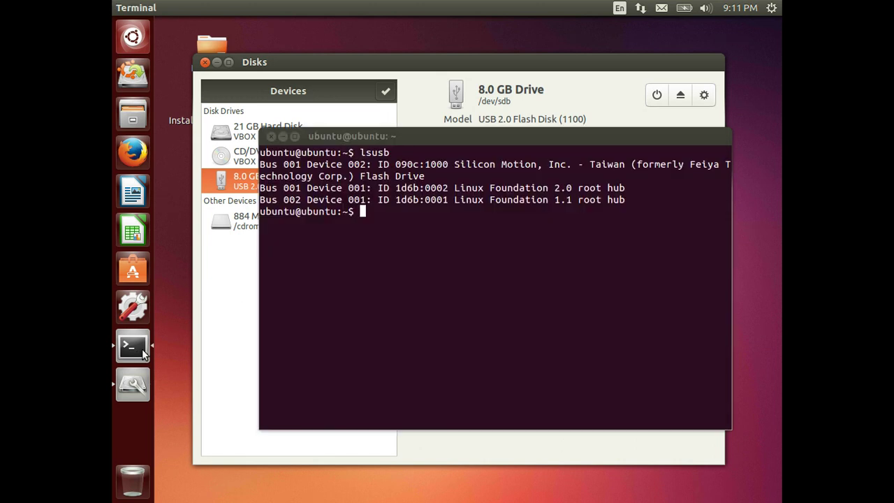
{"action": "left_click", "coordinate": [271, 136]}
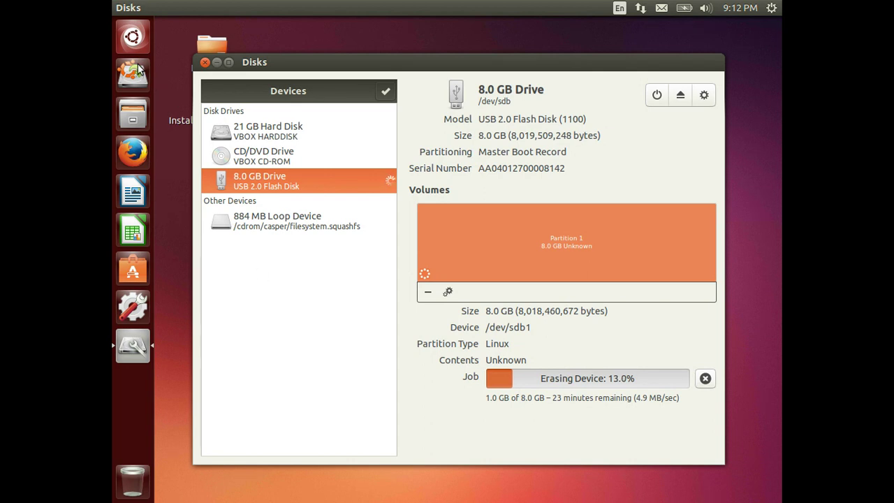
Open the Dash search.
{"action": "left_click", "coordinate": [133, 38]}
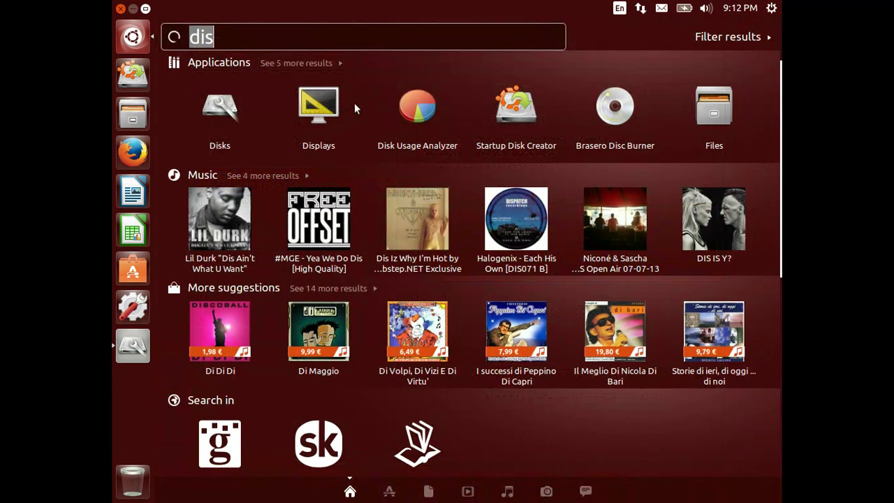